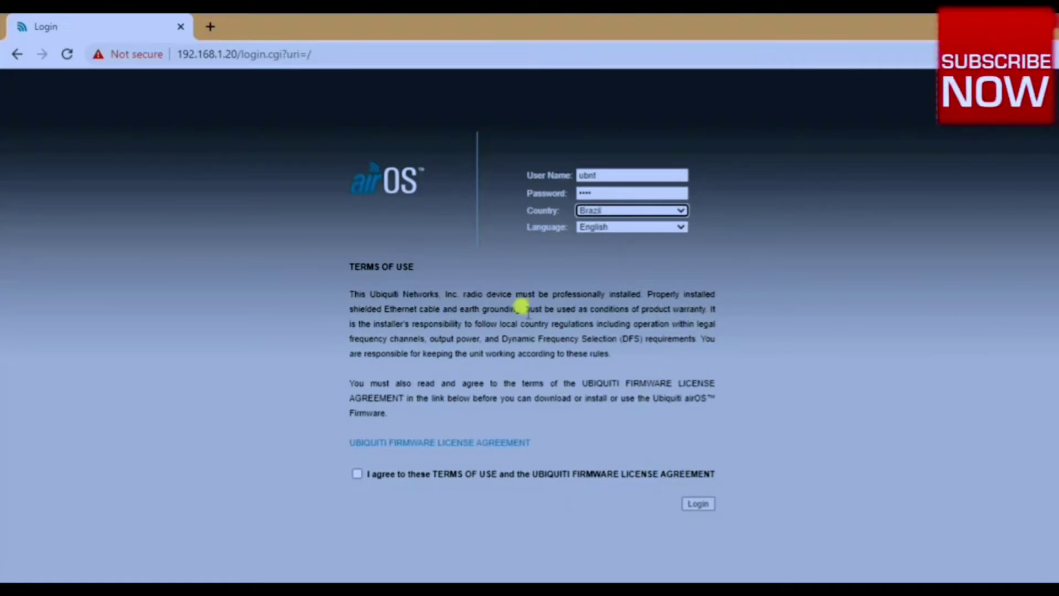
- Agree to the terms of use and firmware license agreement, and log in to the device
left_click(398, 475)
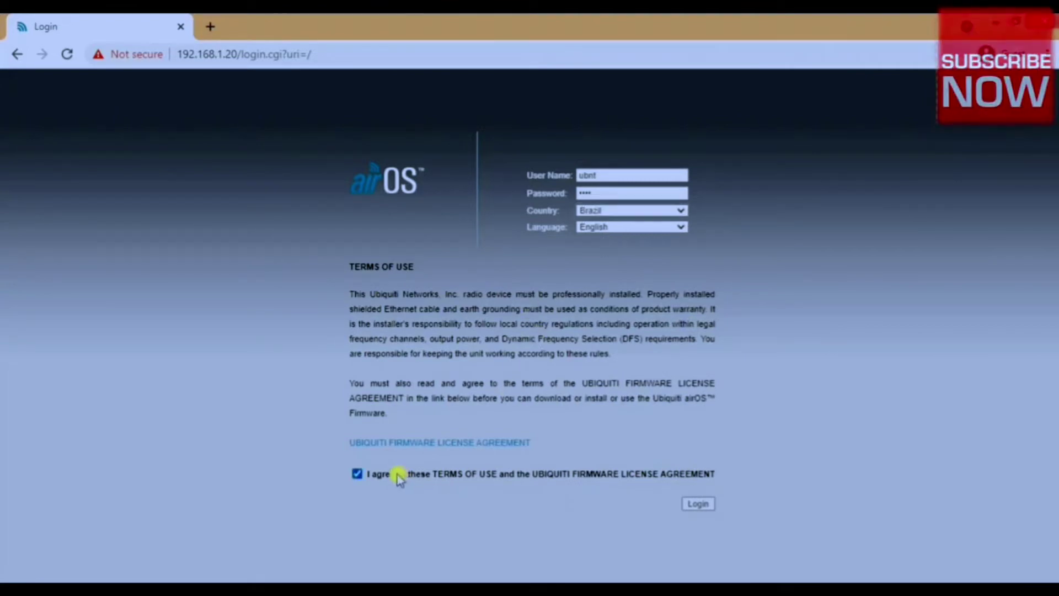
left_click(695, 503)
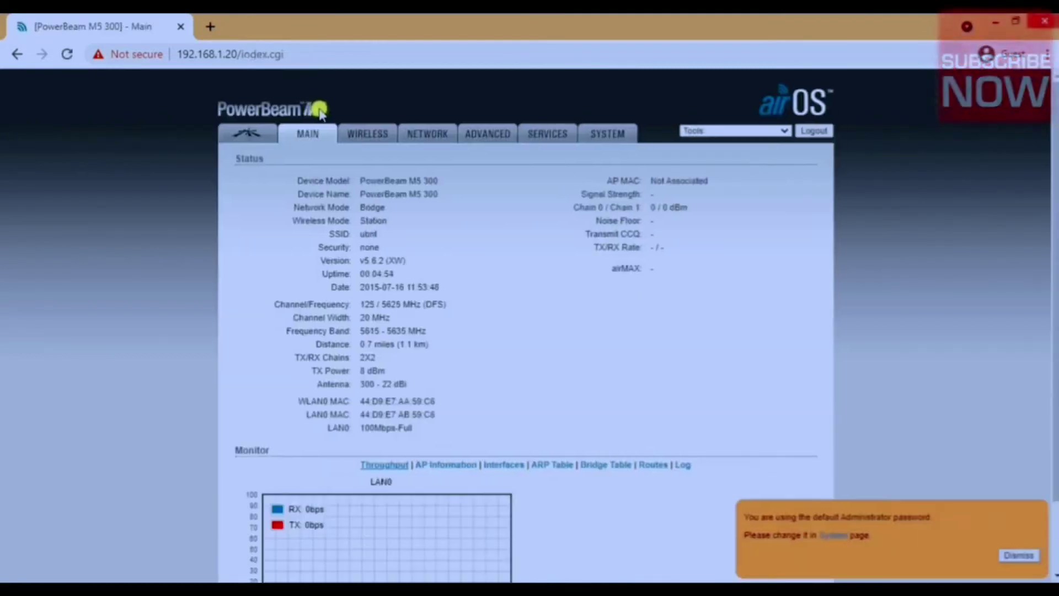
- Check the device model in the status information on the main page
left_click(311, 134)
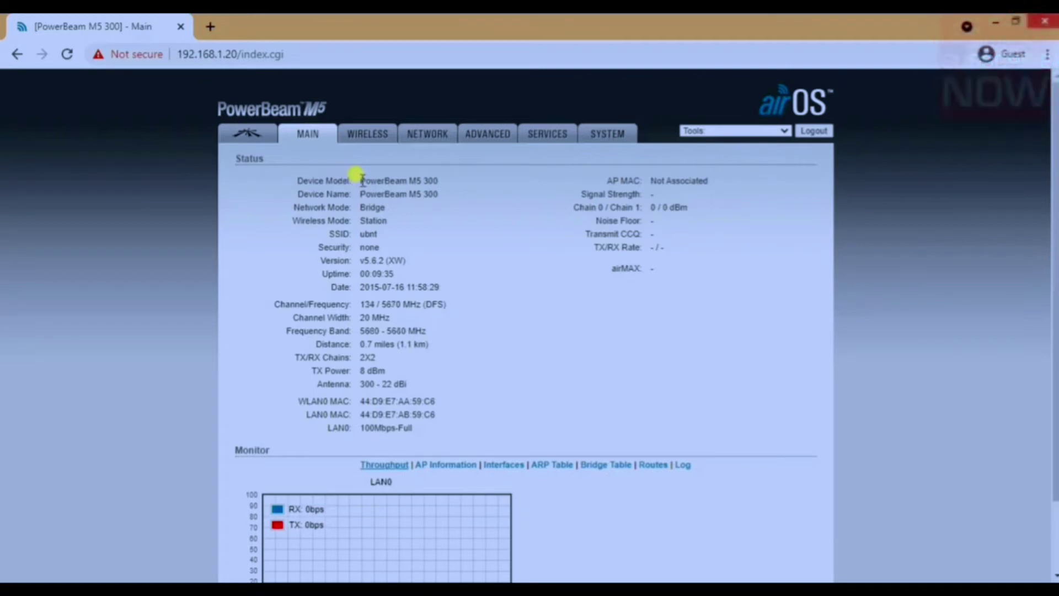
left_click_drag(360, 180, 441, 183)
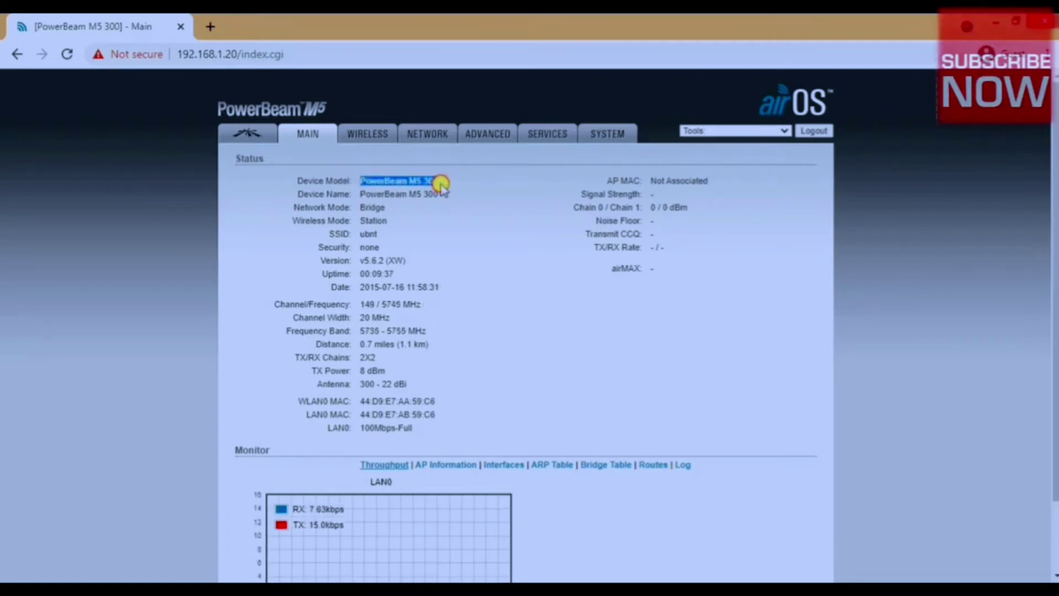
left_click(397, 181)
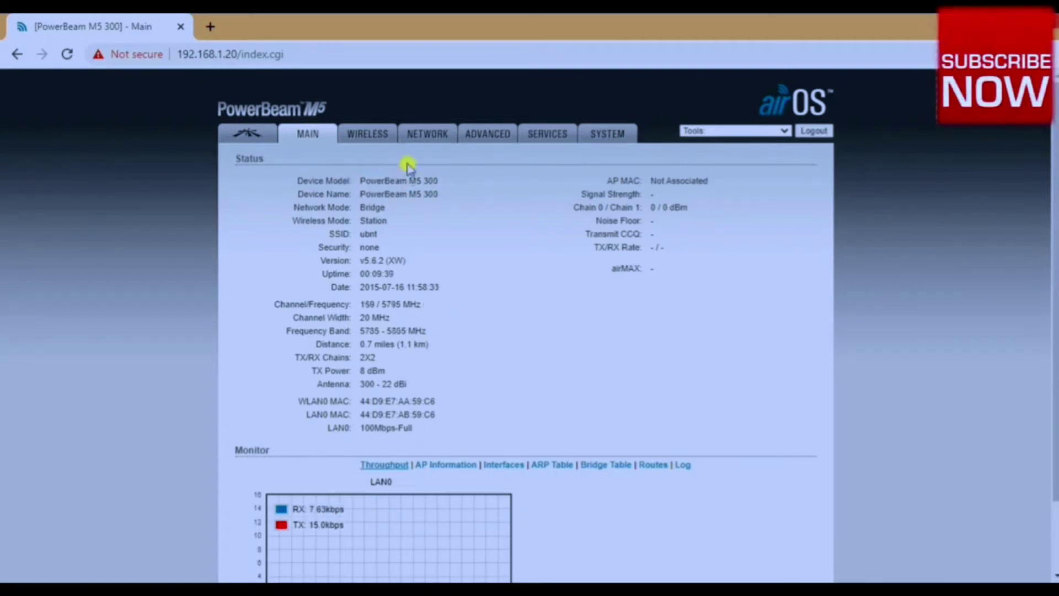
- Set the wireless mode to Access Point and enable WDS (Transparent Bridge Mode)
left_click(367, 136)
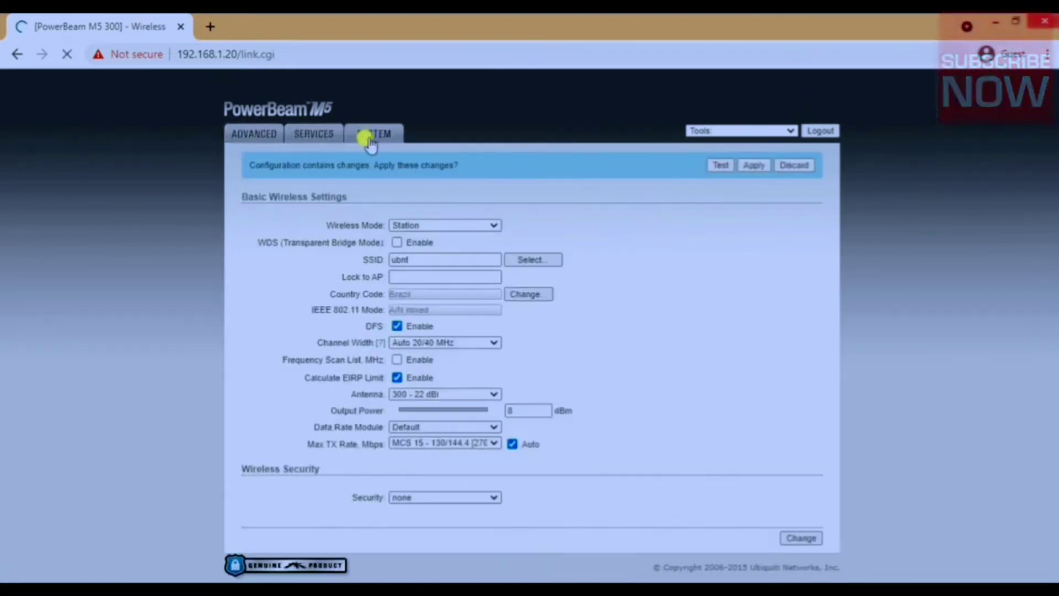
left_click(456, 226)
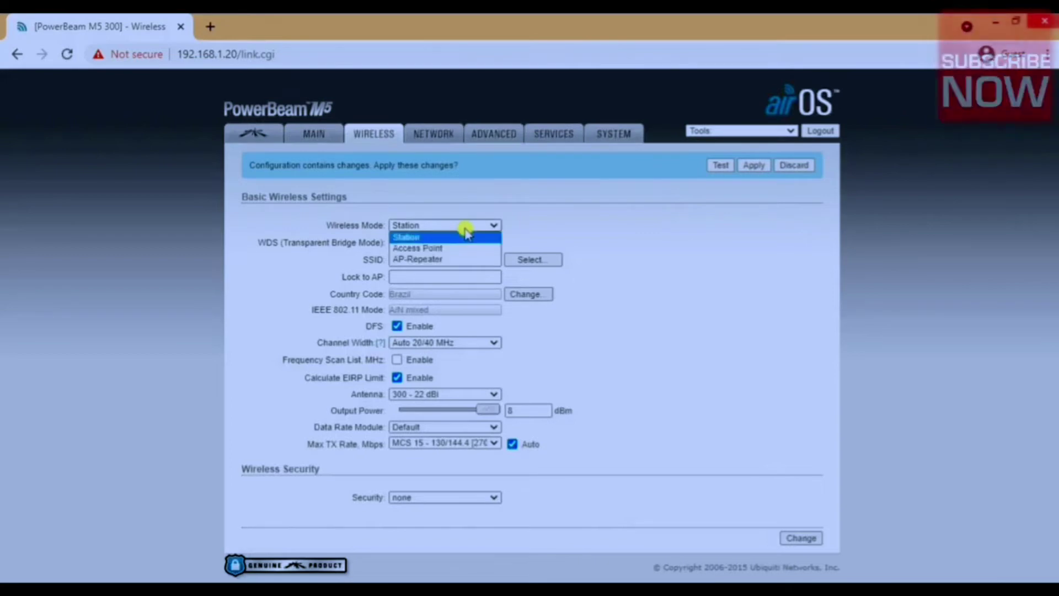
left_click(461, 248)
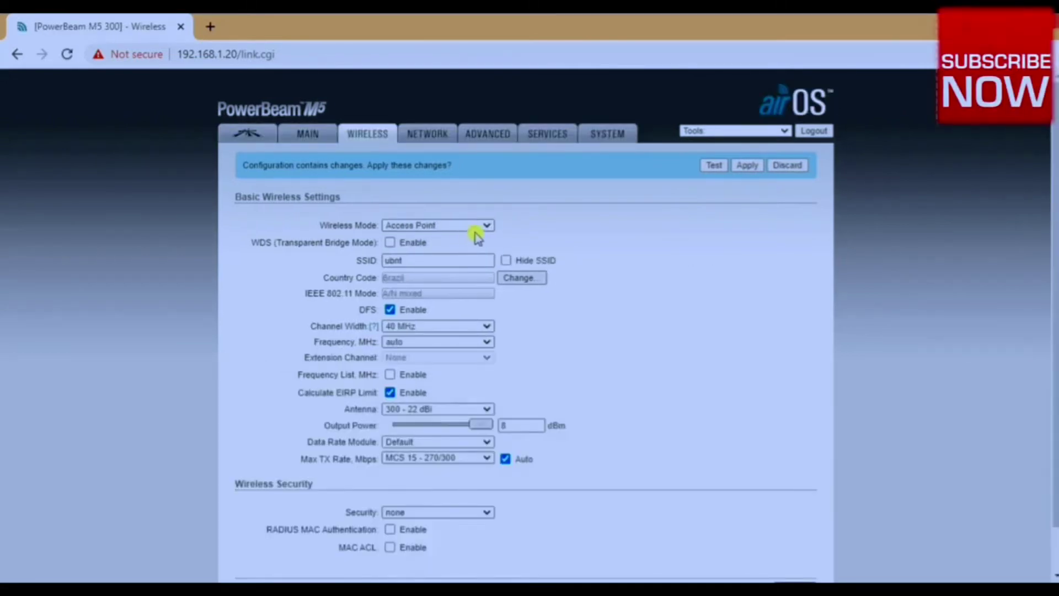
left_click(390, 244)
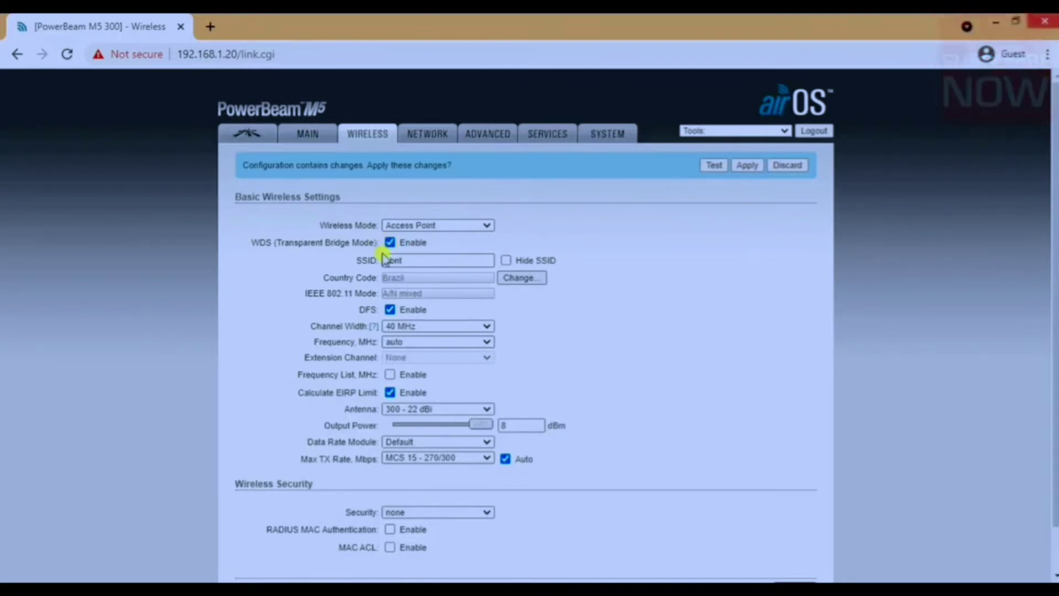
- Replace the SSID with the owner's first name followed by ACCESS POINT
double_click(442, 261)
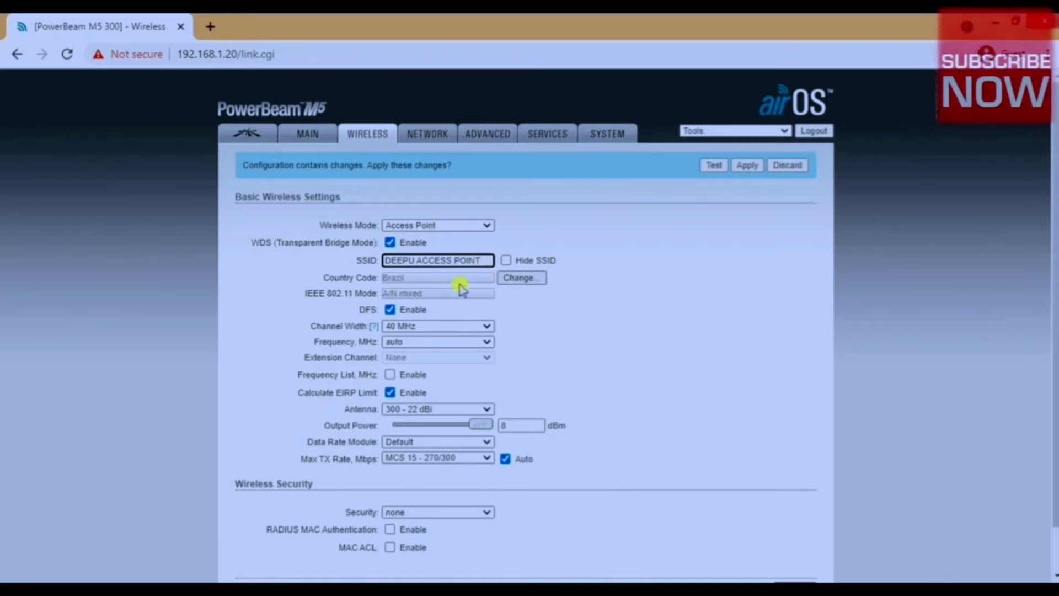
left_click(511, 283)
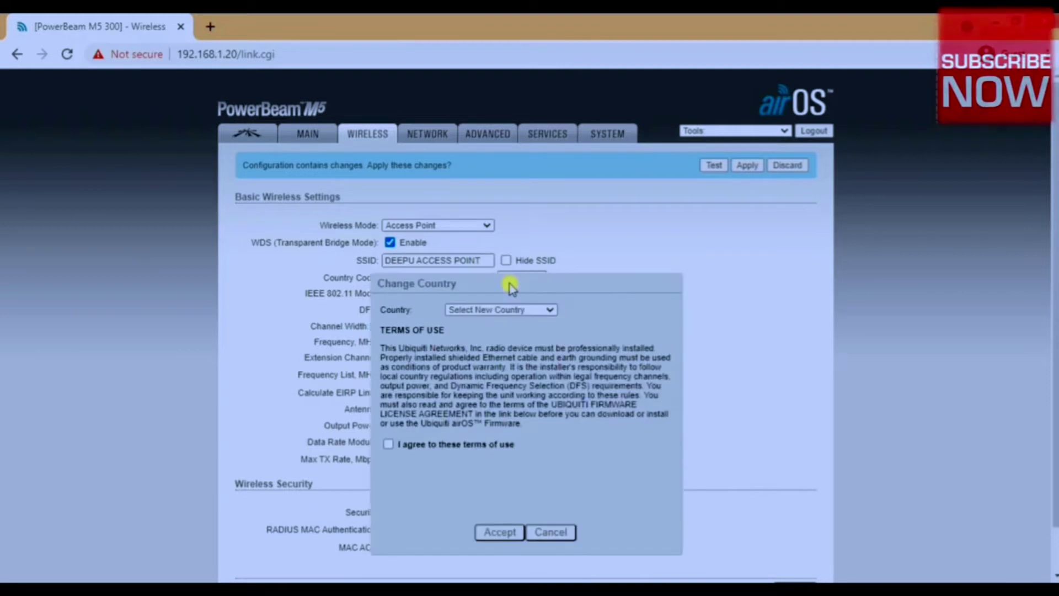
left_click(559, 531)
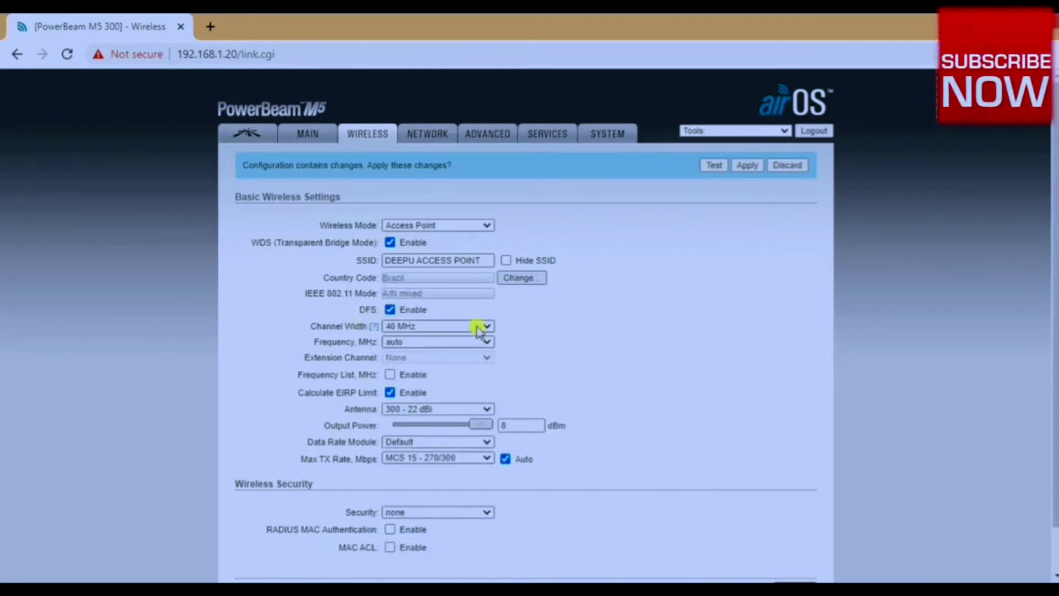
- Set the channel width to 30 MHz and keep the frequency on auto
left_click(436, 327)
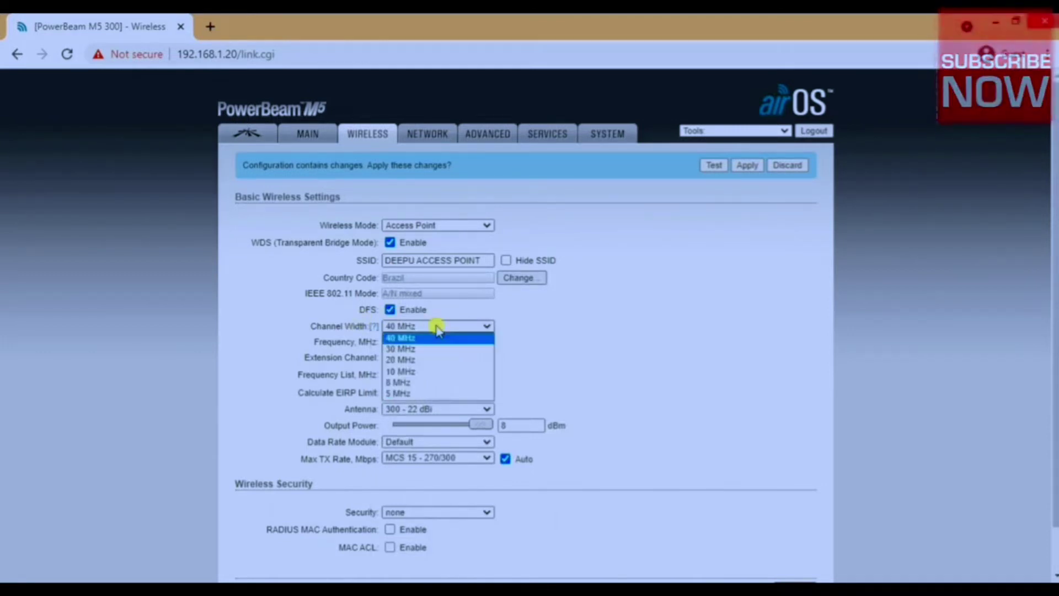
left_click(434, 349)
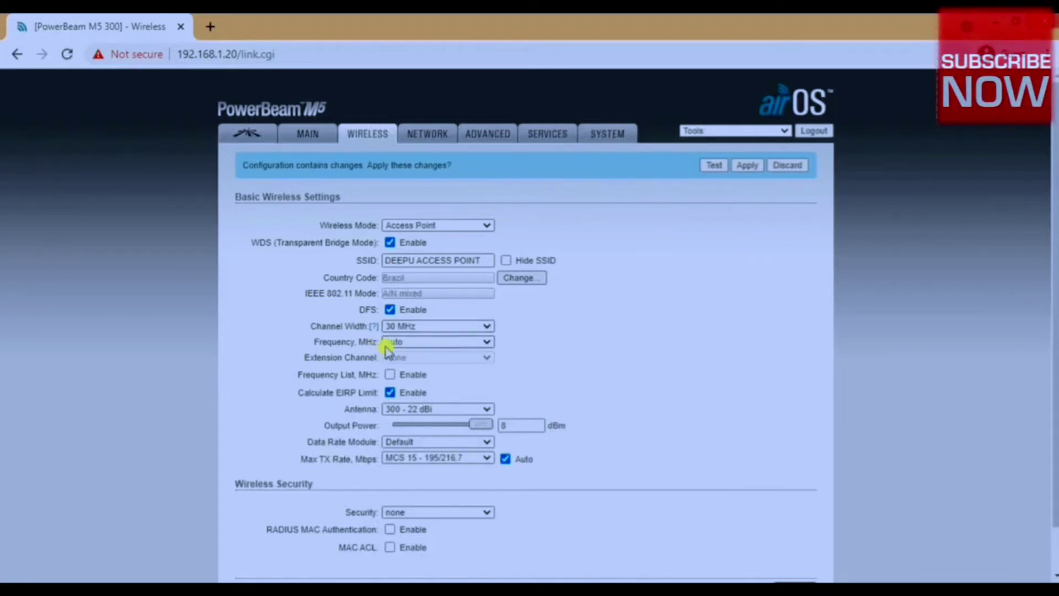
left_click(474, 344)
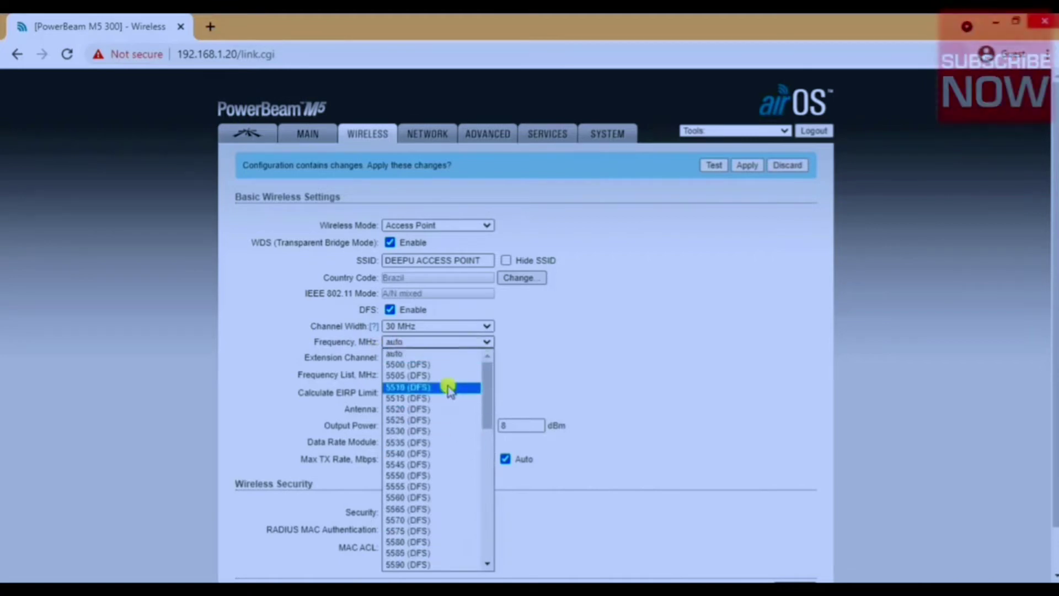
left_click(437, 353)
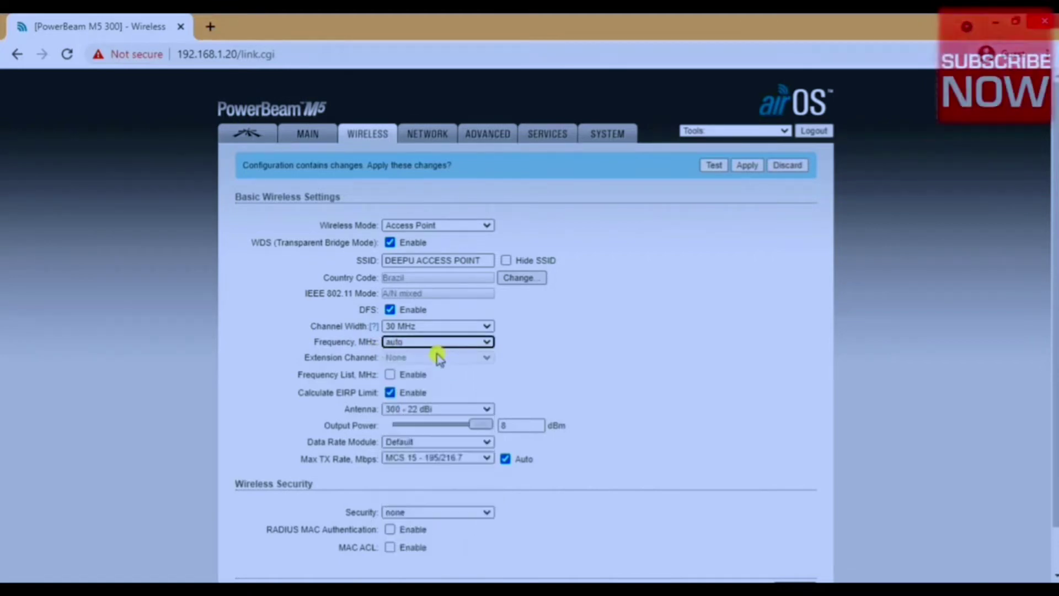
- Enable the frequency list and restrict it to 5500 MHz (DFS)
left_click(388, 374)
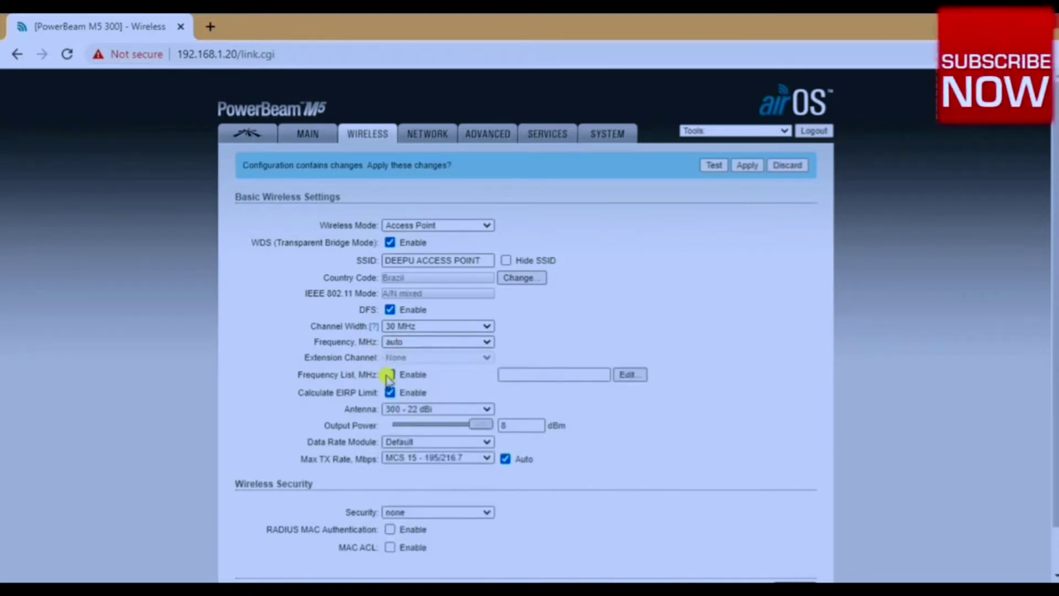
left_click(623, 374)
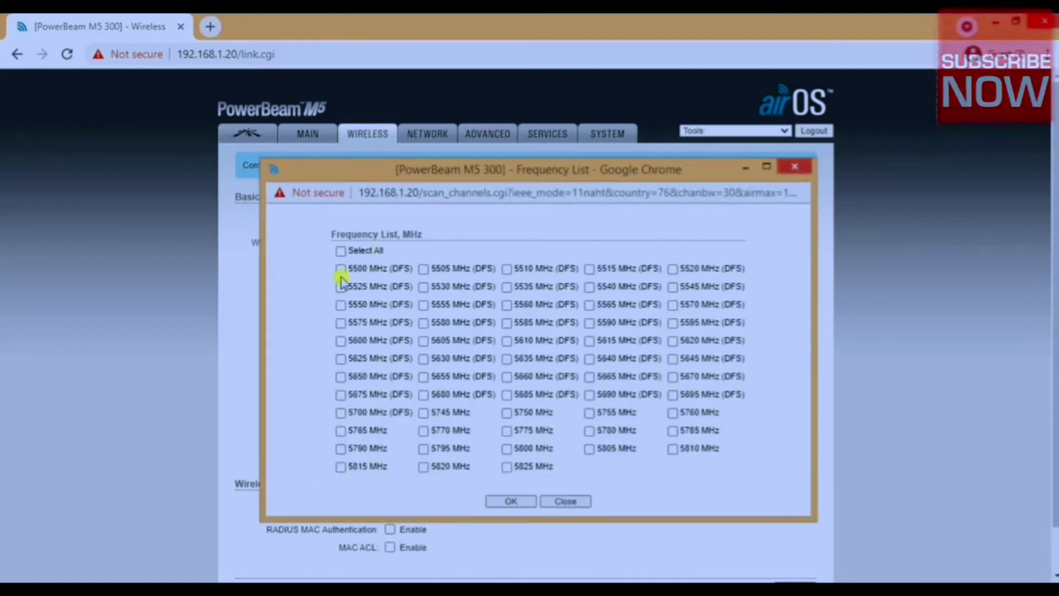
left_click(341, 270)
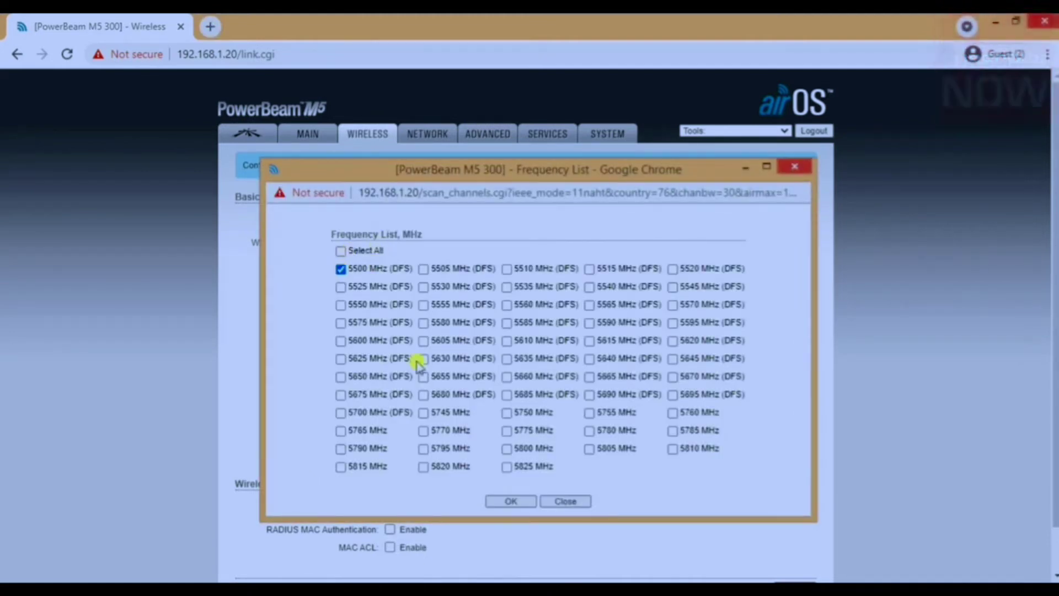
left_click(506, 501)
- Disable the EIRP limit calculation and raise the output power to 26 dBm
scroll(580, 423, "down", 2)
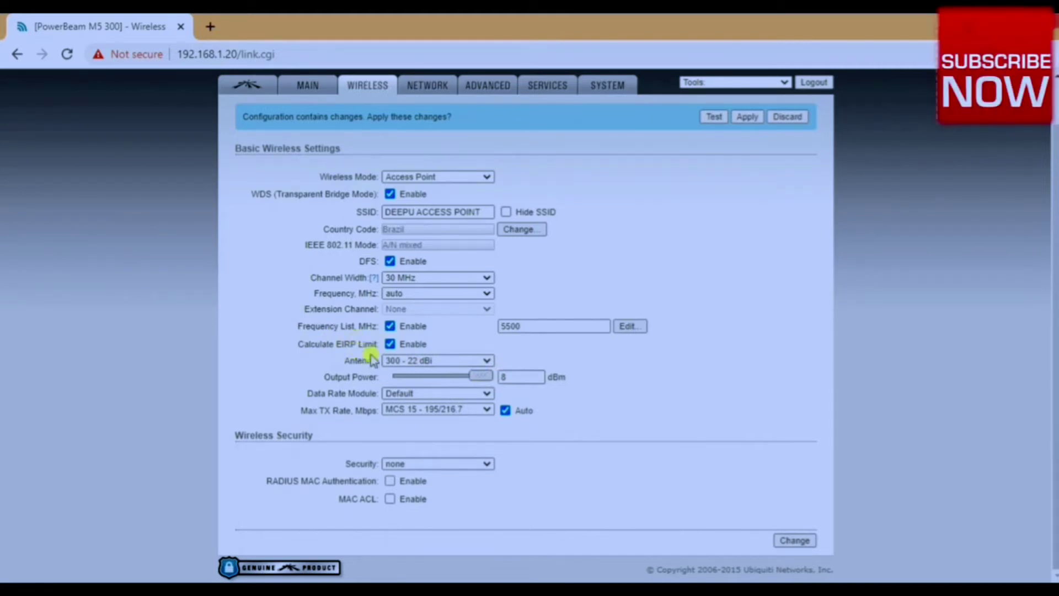
left_click(390, 344)
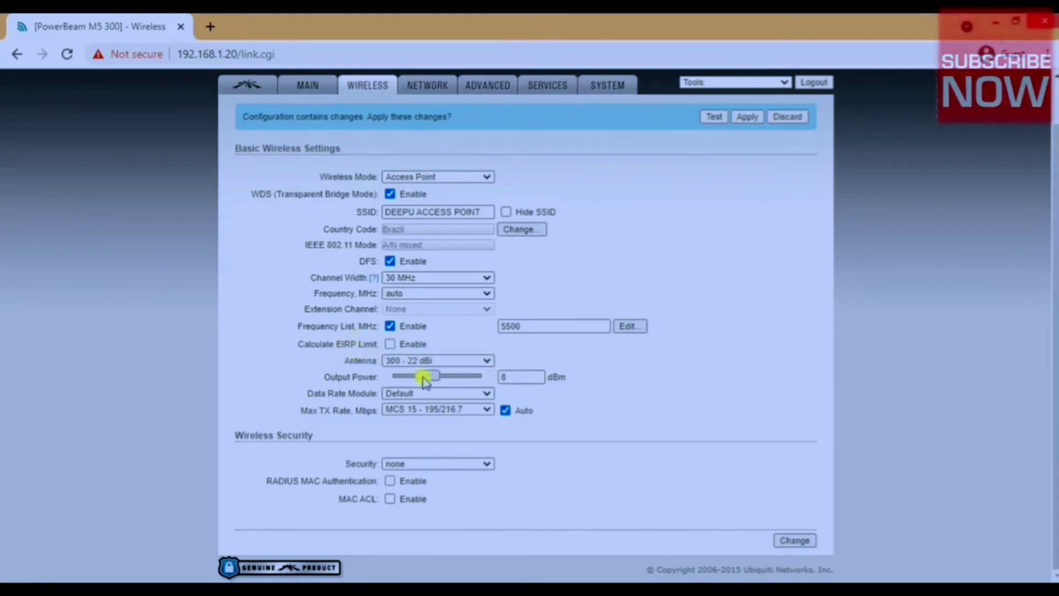
left_click_drag(423, 380, 493, 376)
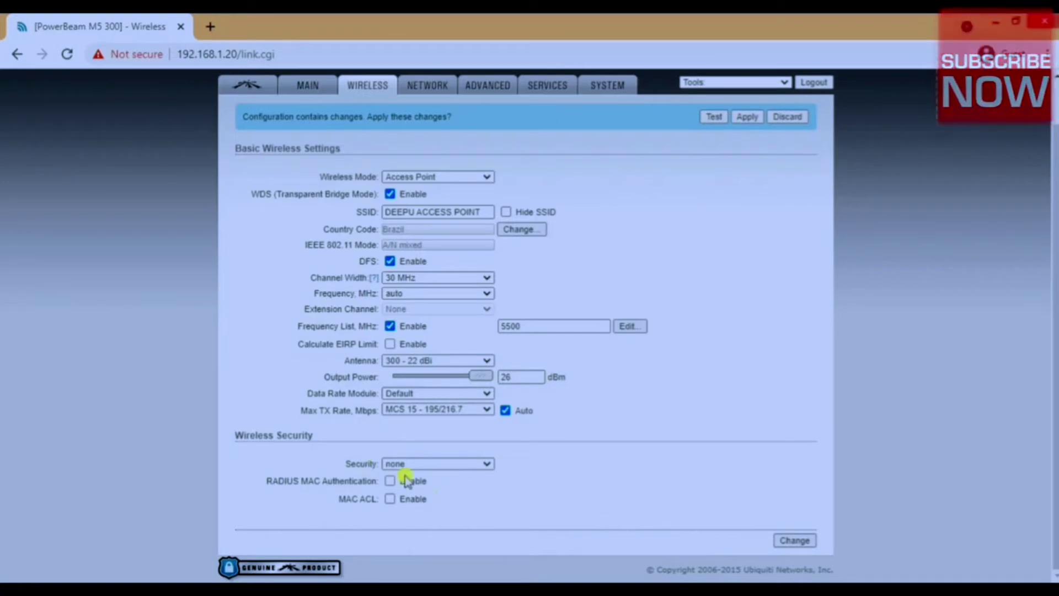
- Set the wireless security to WPA-AES with PSK as the WPA authentication
left_click(461, 467)
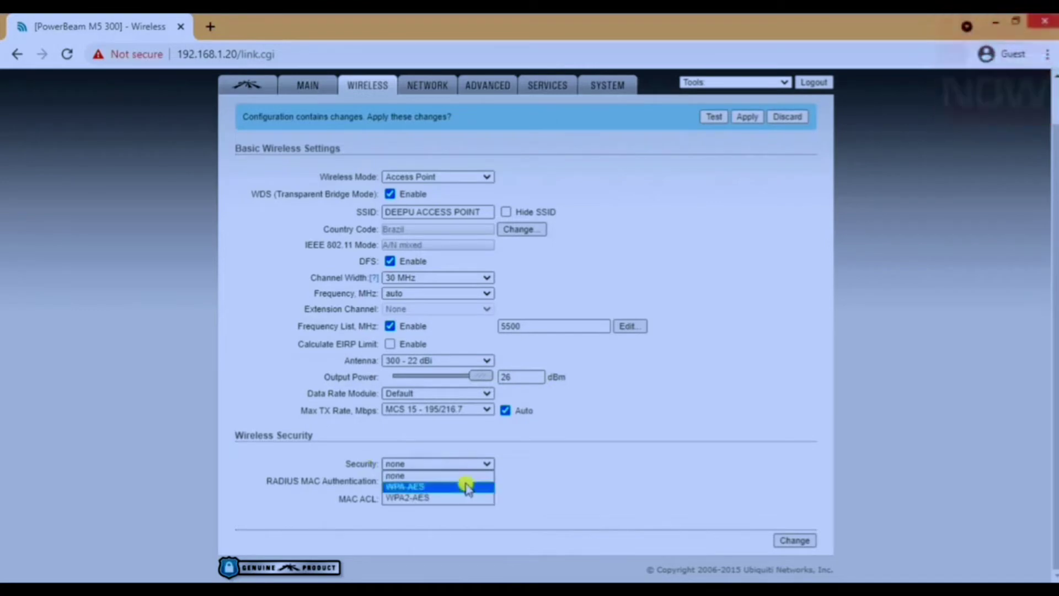
left_click(445, 488)
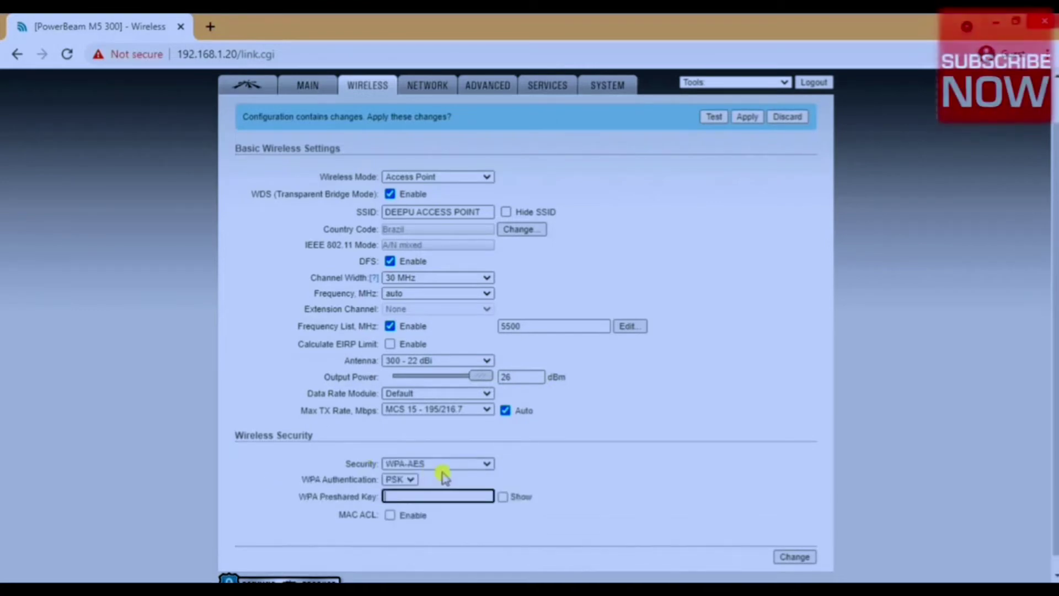
left_click(399, 480)
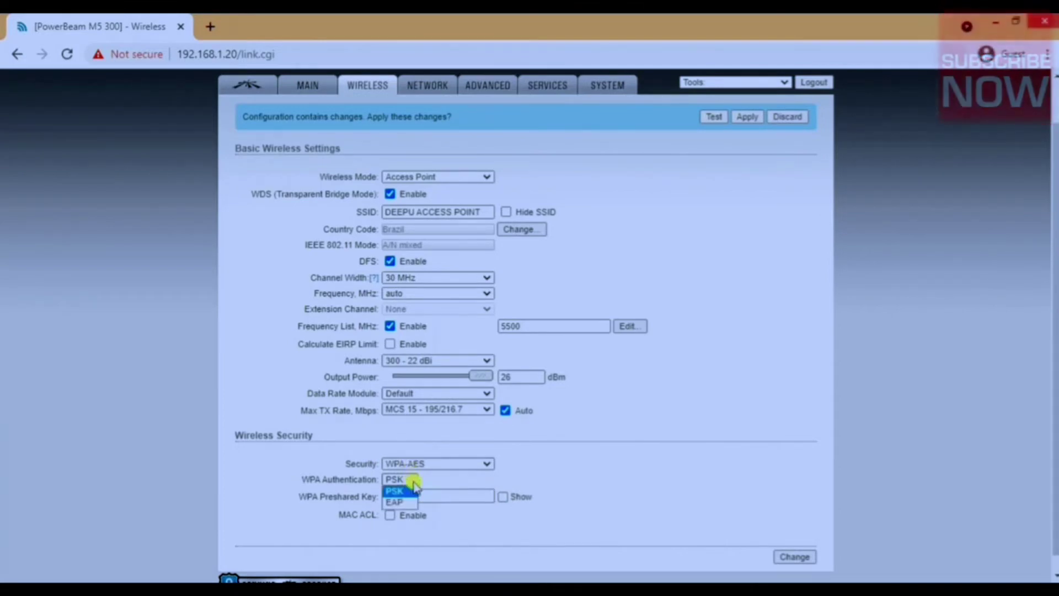
left_click(409, 490)
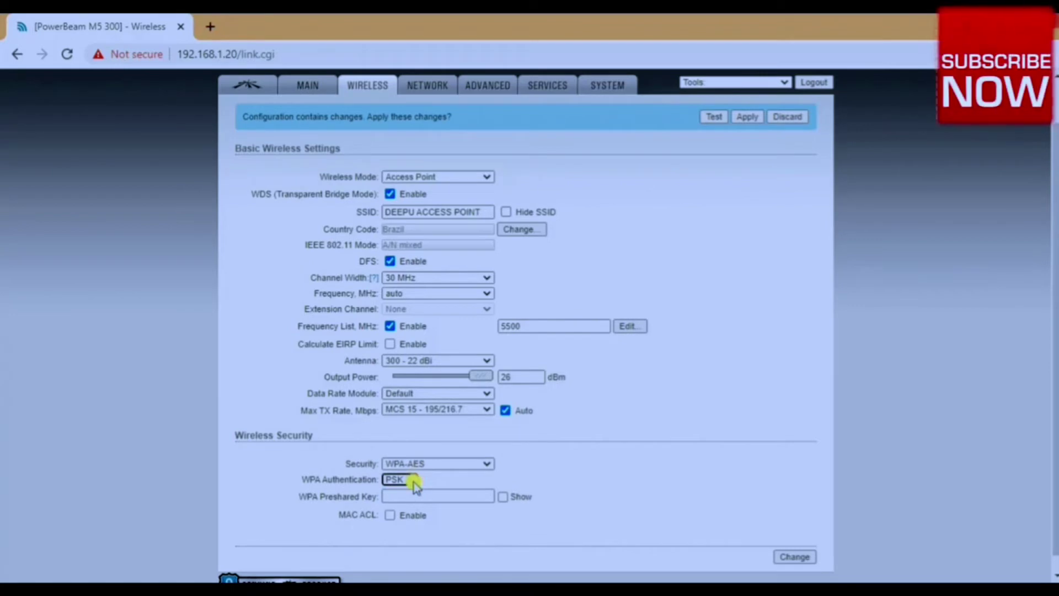
- Enter the WPA preshared key with its characters shown, and save the wireless settings
left_click(503, 497)
left_click(481, 494)
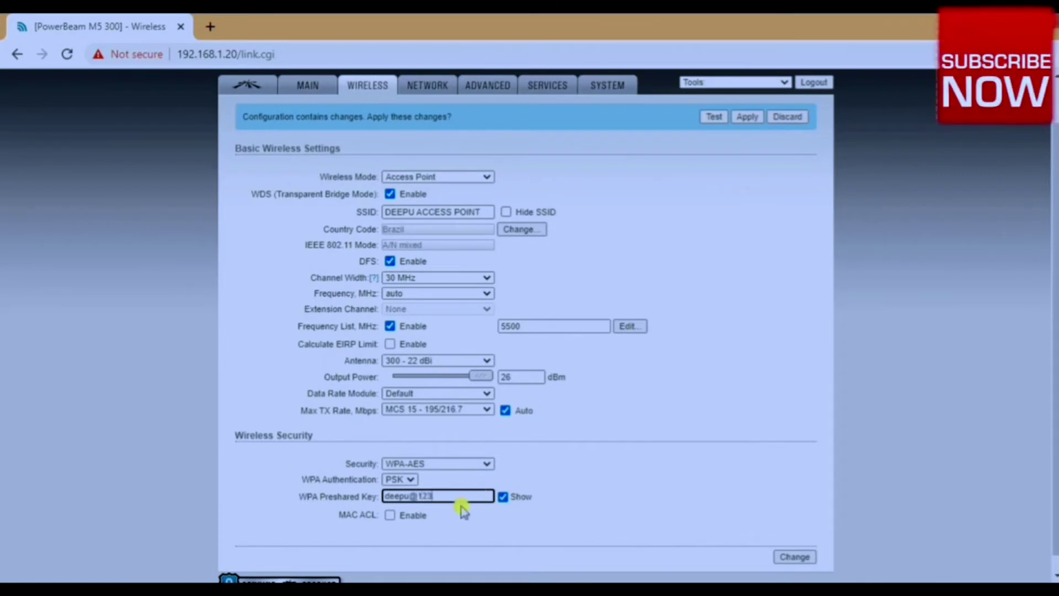
left_click(789, 557)
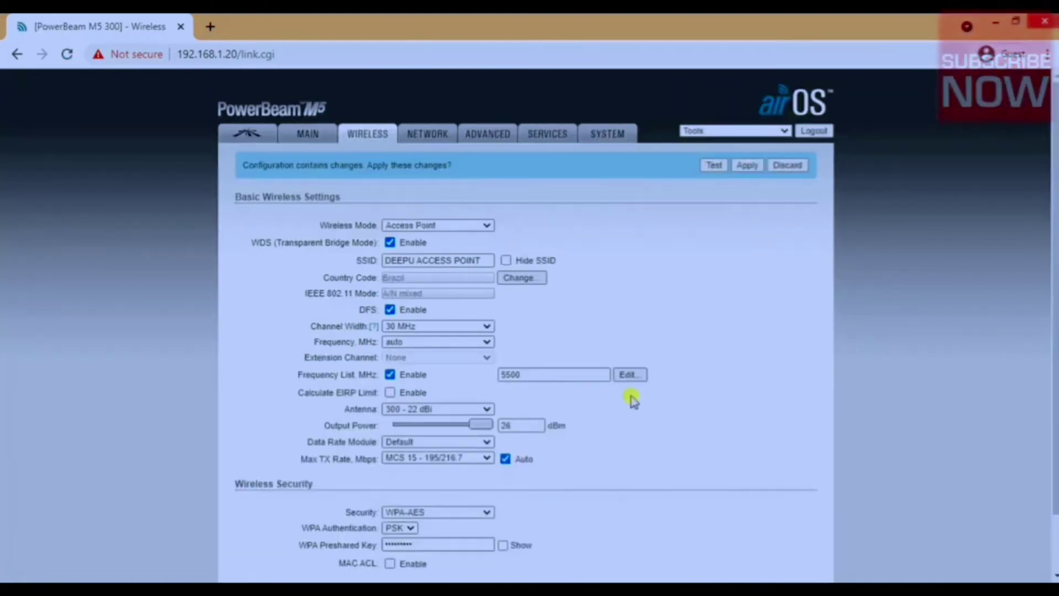
scroll(633, 397, "down", 2)
scroll(645, 401, "up", 2)
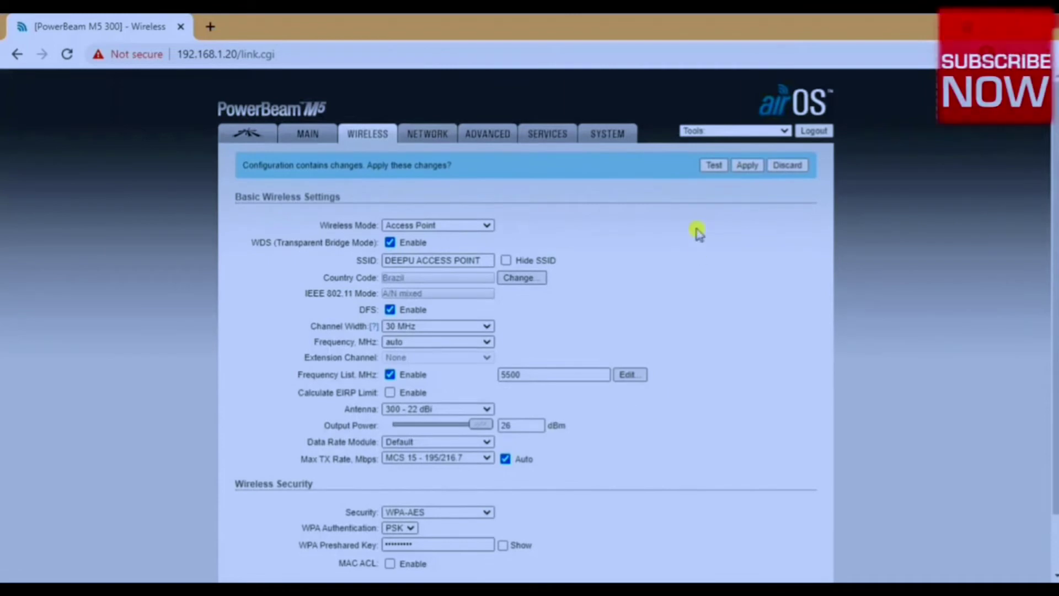
- Set the static management IP address to 192.168.1.22 with gateway 192.168.1.1, and save the network settings
left_click(430, 138)
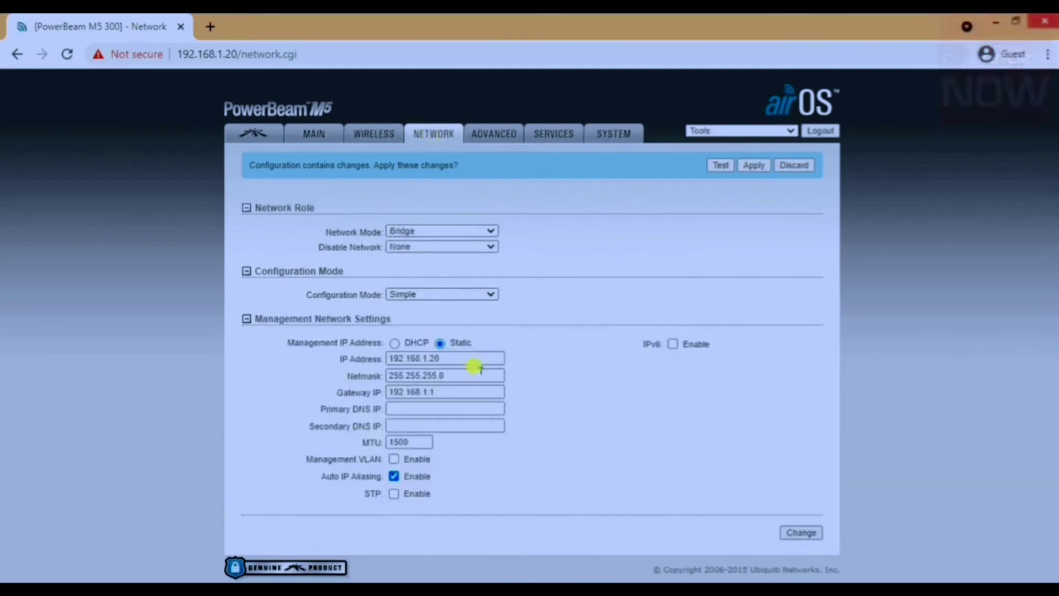
left_click_drag(404, 361, 448, 359)
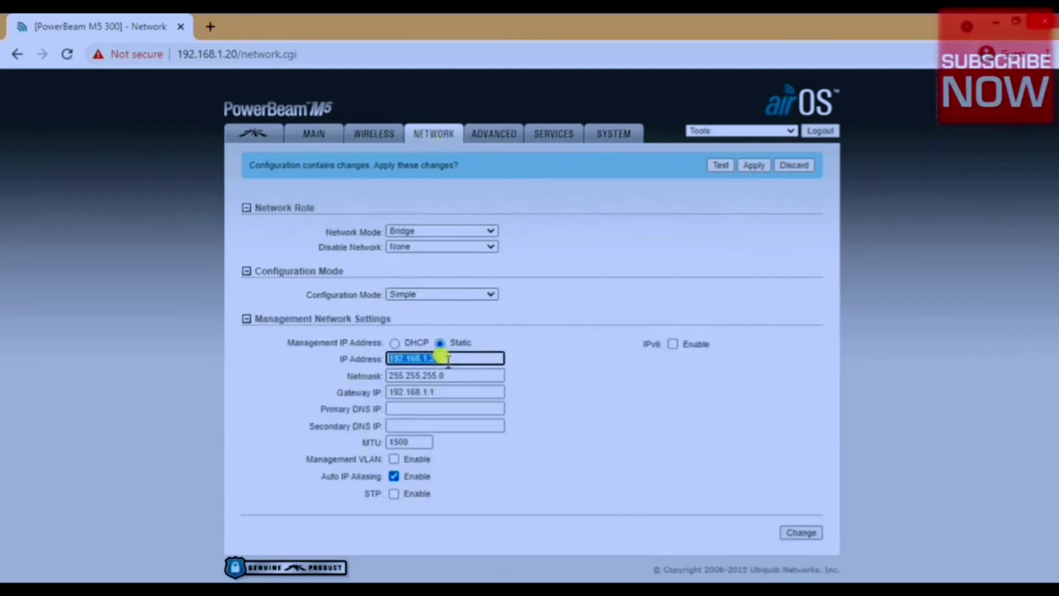
left_click(457, 358)
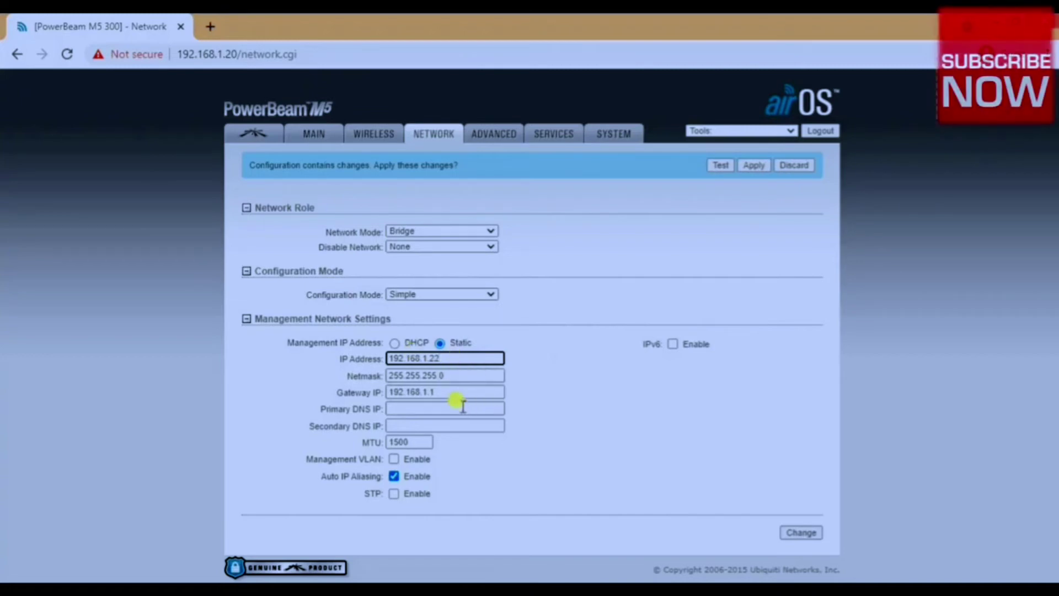
left_click_drag(466, 392, 373, 396)
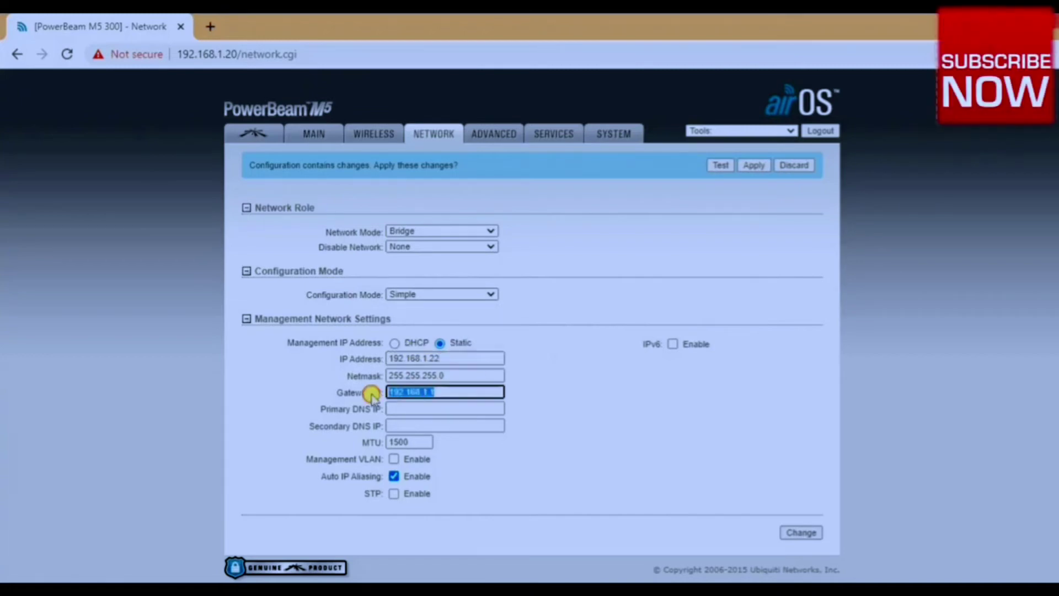
left_click(450, 390)
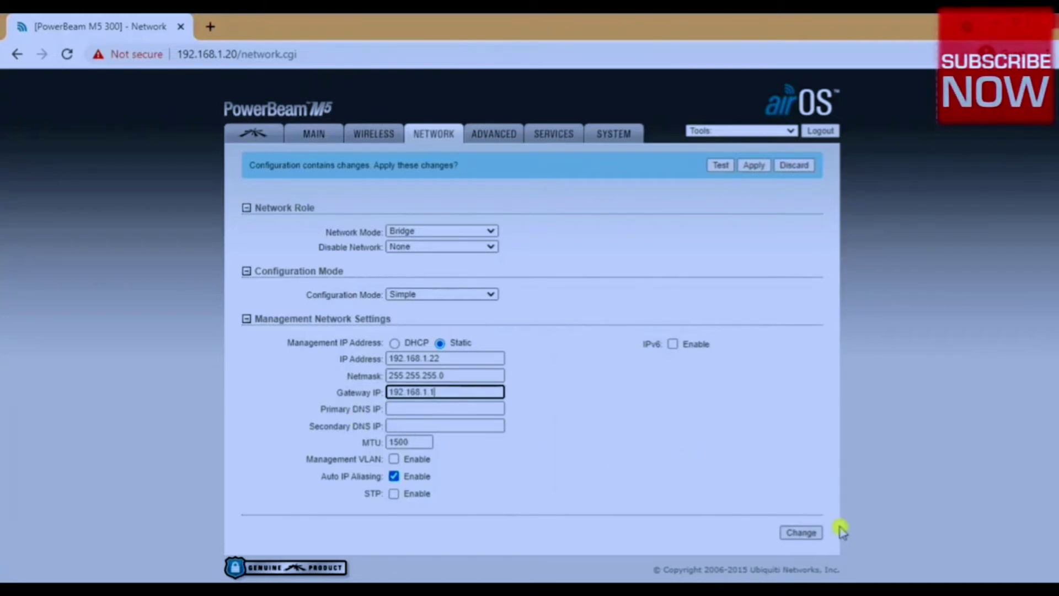
left_click(803, 533)
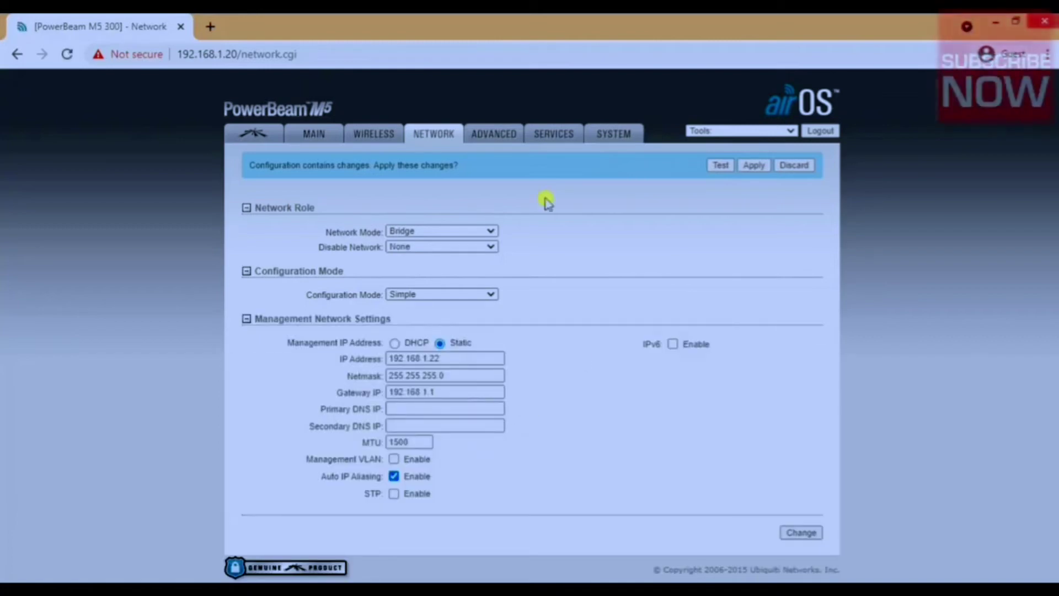
- Keep automatic distance adjustment enabled in the advanced wireless settings and save them
left_click(496, 134)
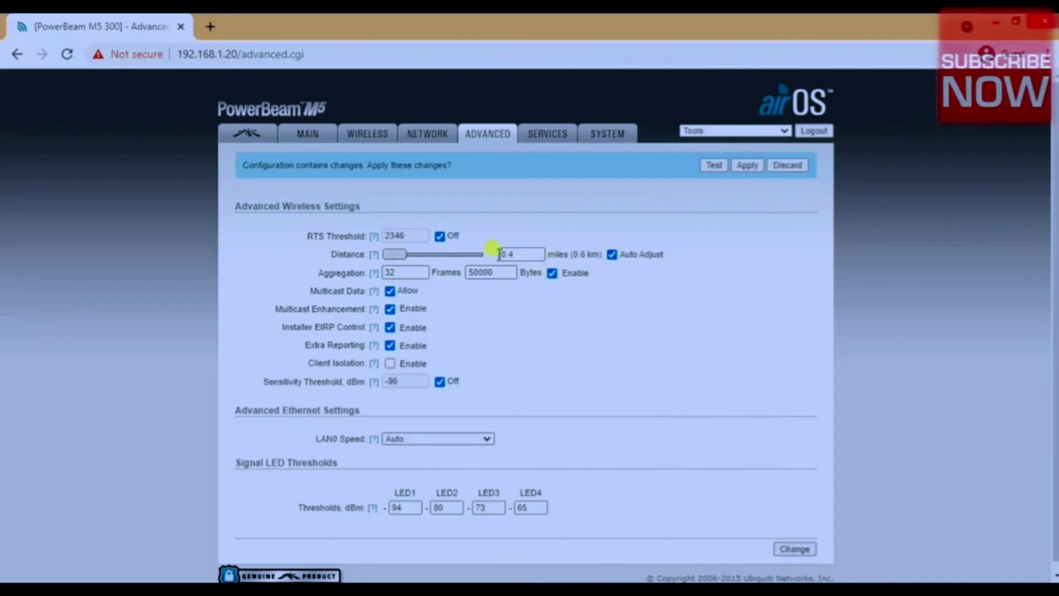
left_click(612, 256)
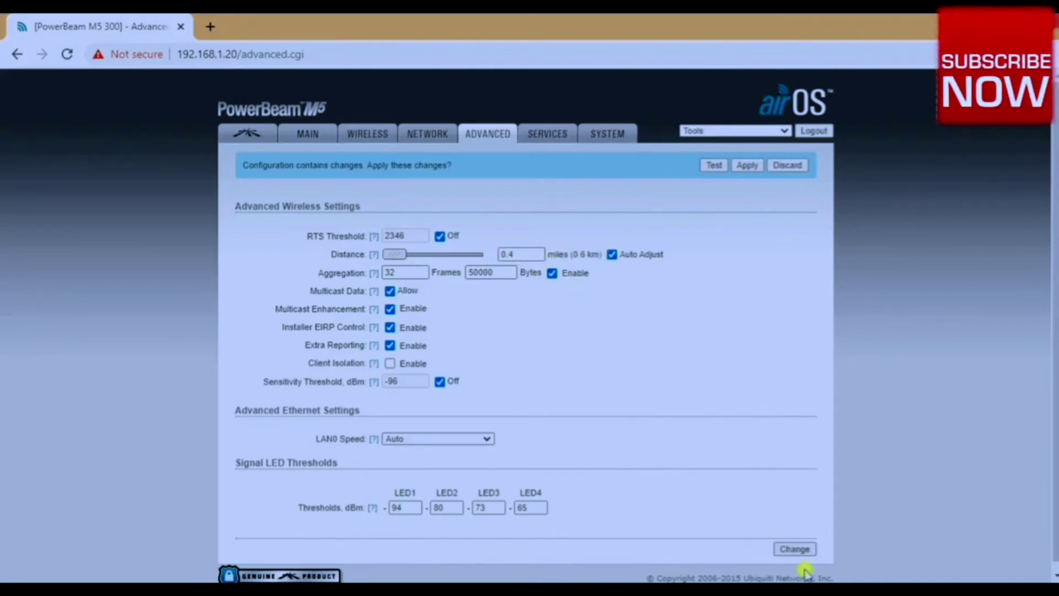
left_click(799, 549)
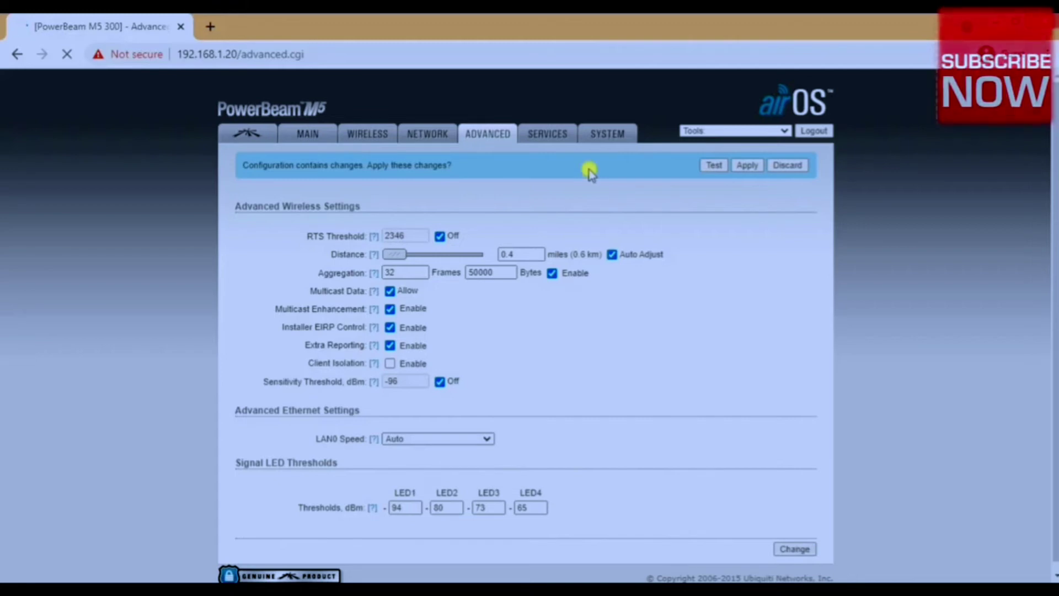
- Replace the device name in the system settings with the owner's first name
left_click(546, 139)
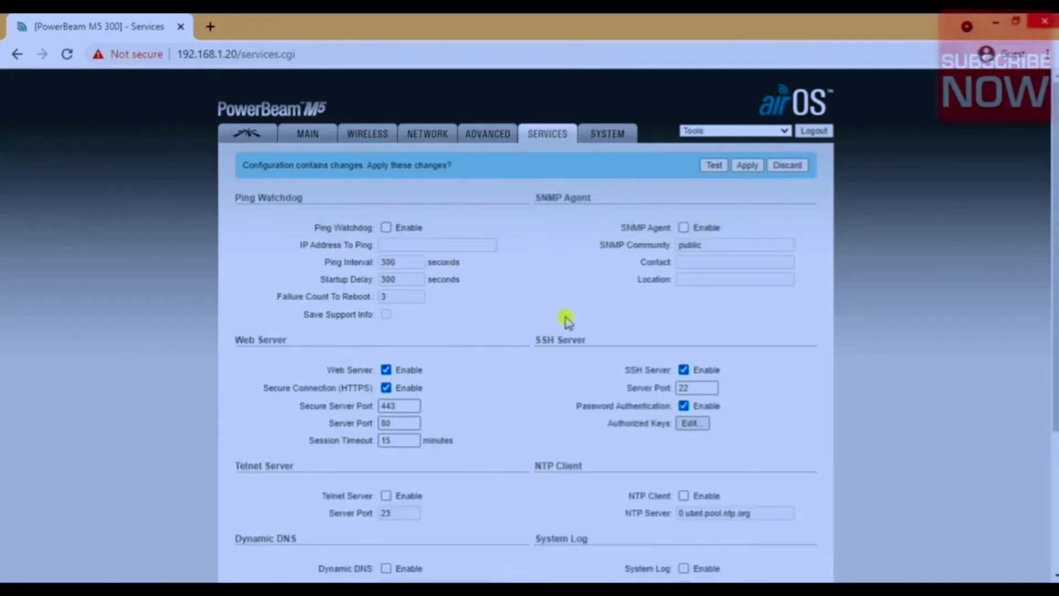
left_click(590, 133)
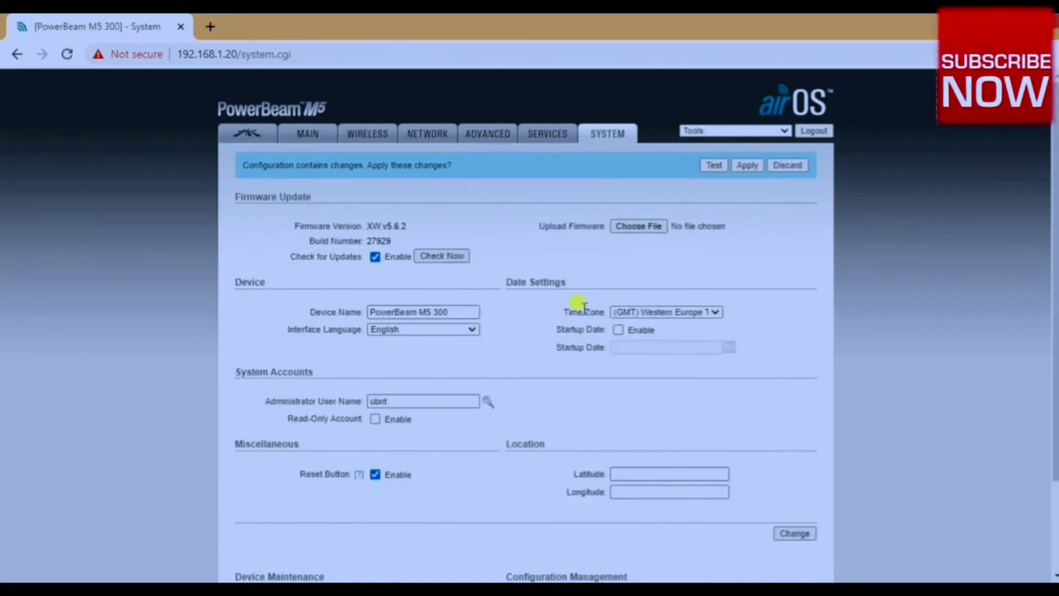
left_click_drag(455, 310, 281, 315)
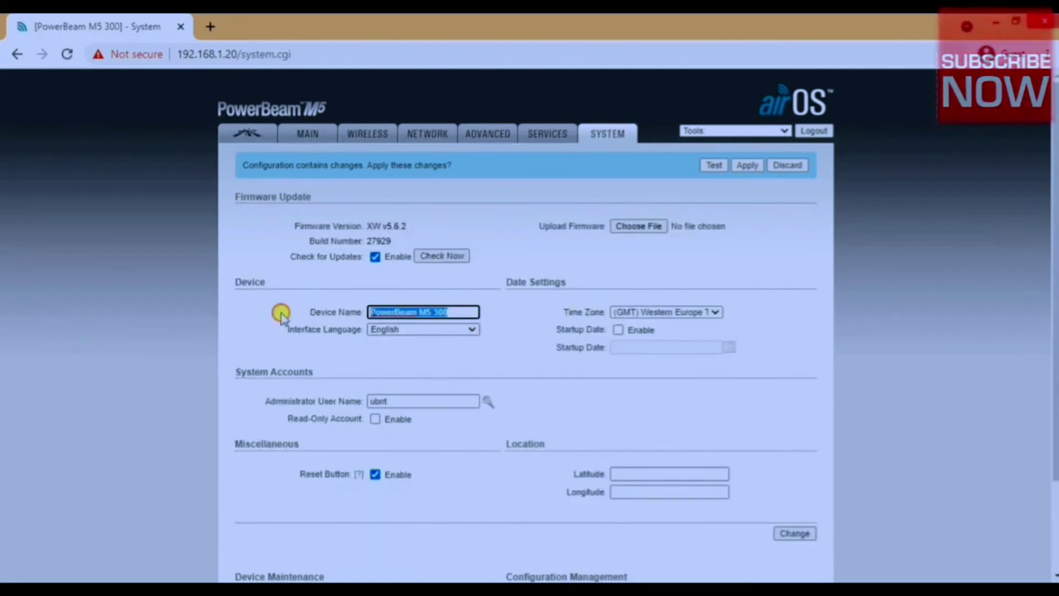
type("deepu")
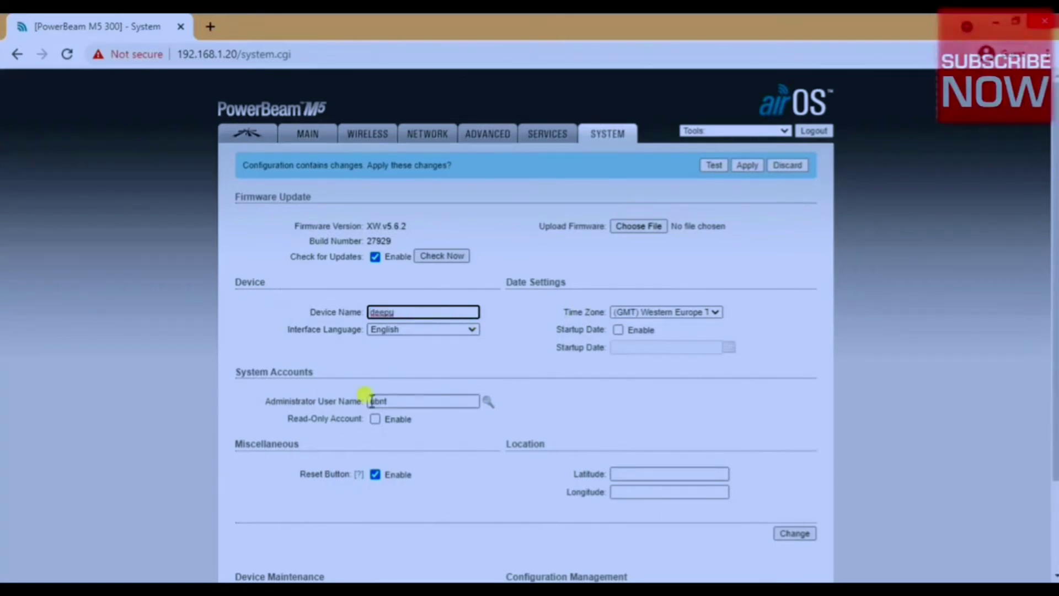
- Change the administrator password by entering the current password and the new one twice, then save and apply all configuration changes
left_click(443, 401)
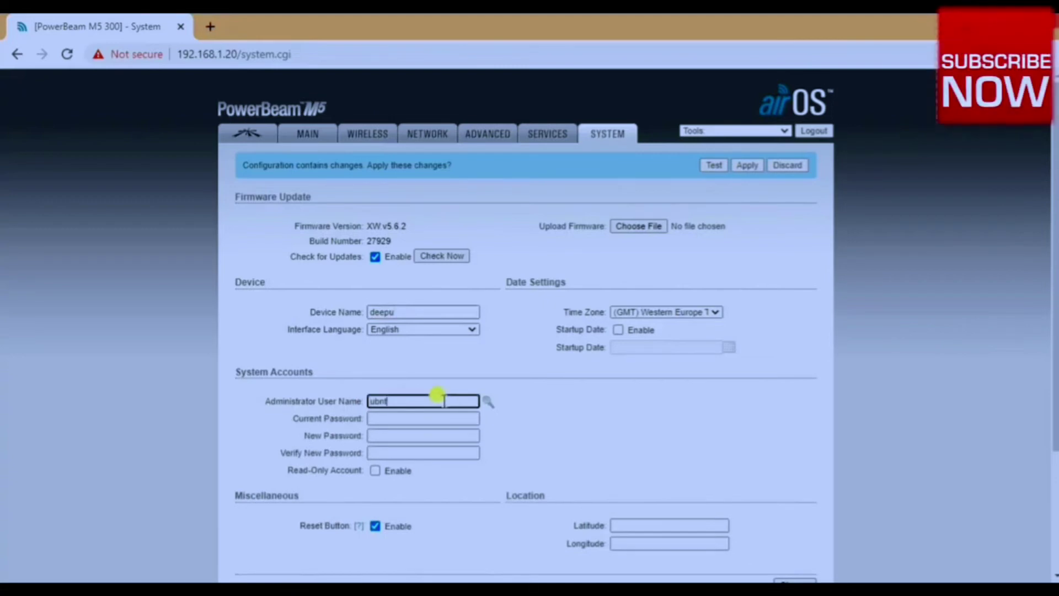
left_click(435, 418)
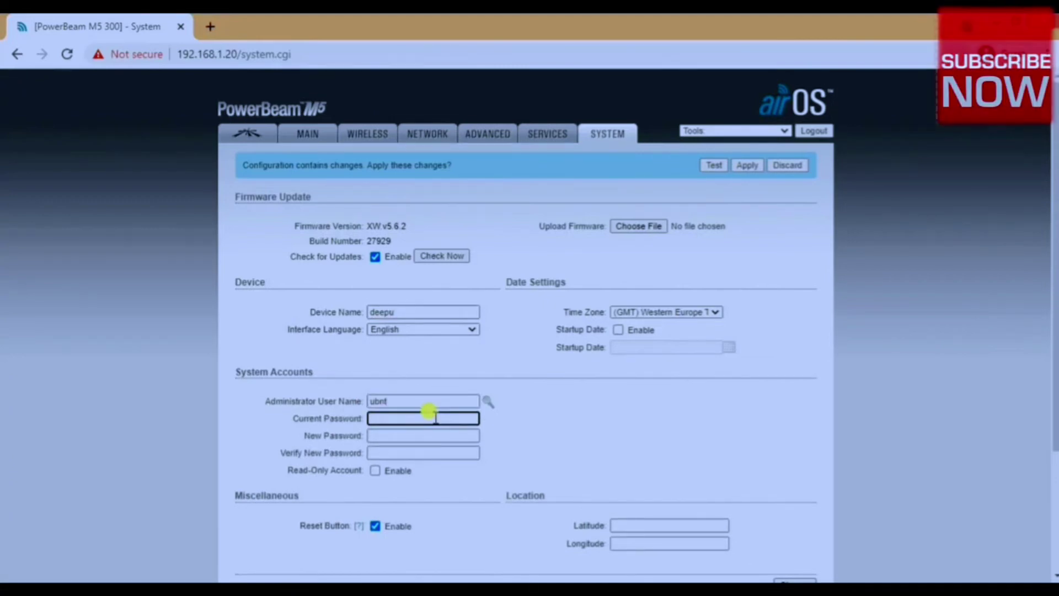
double_click(435, 401)
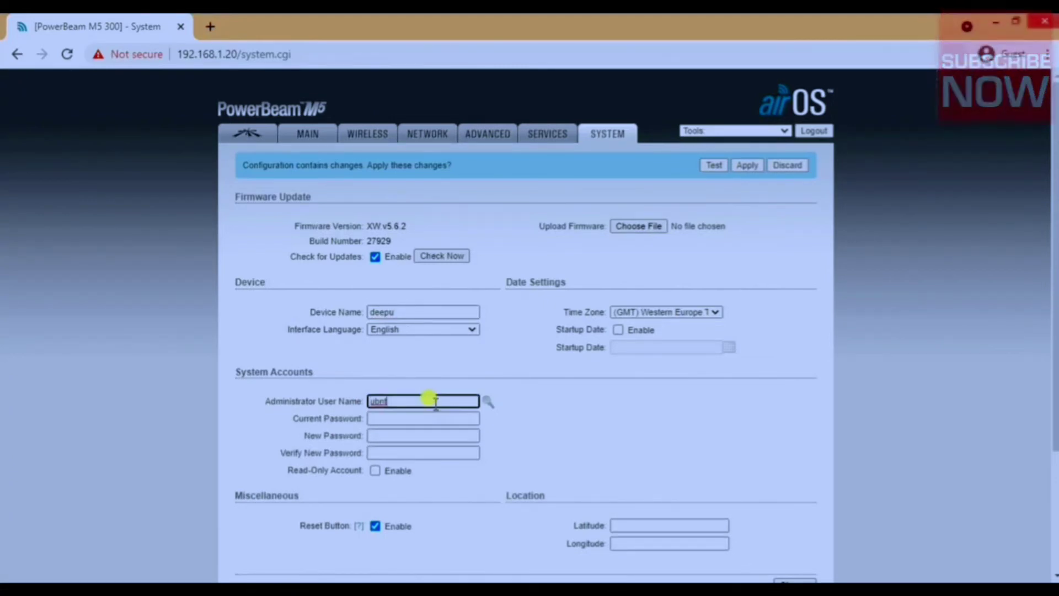
left_click(421, 417)
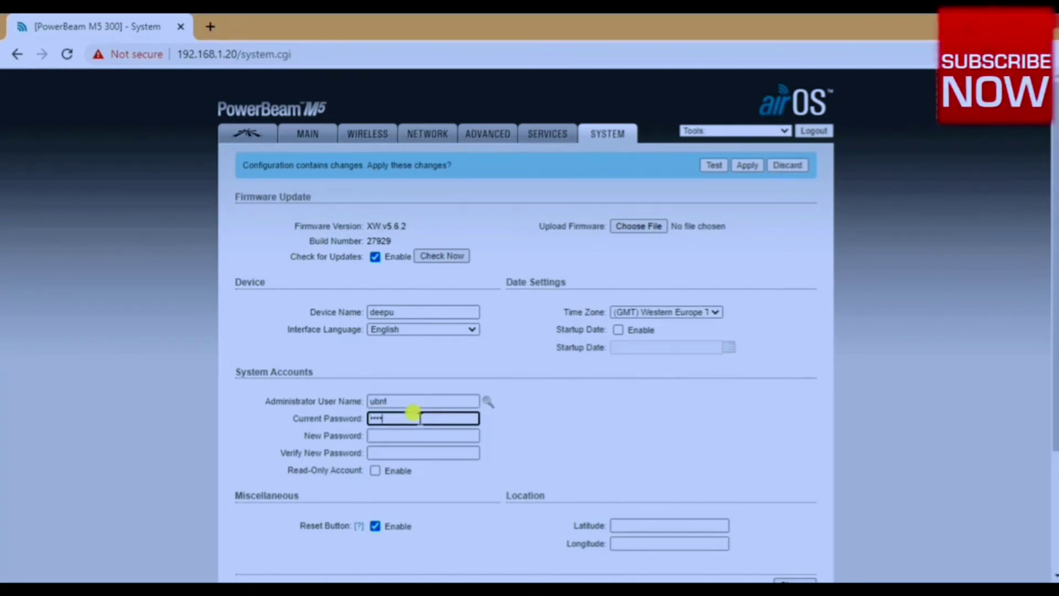
key("Tab")
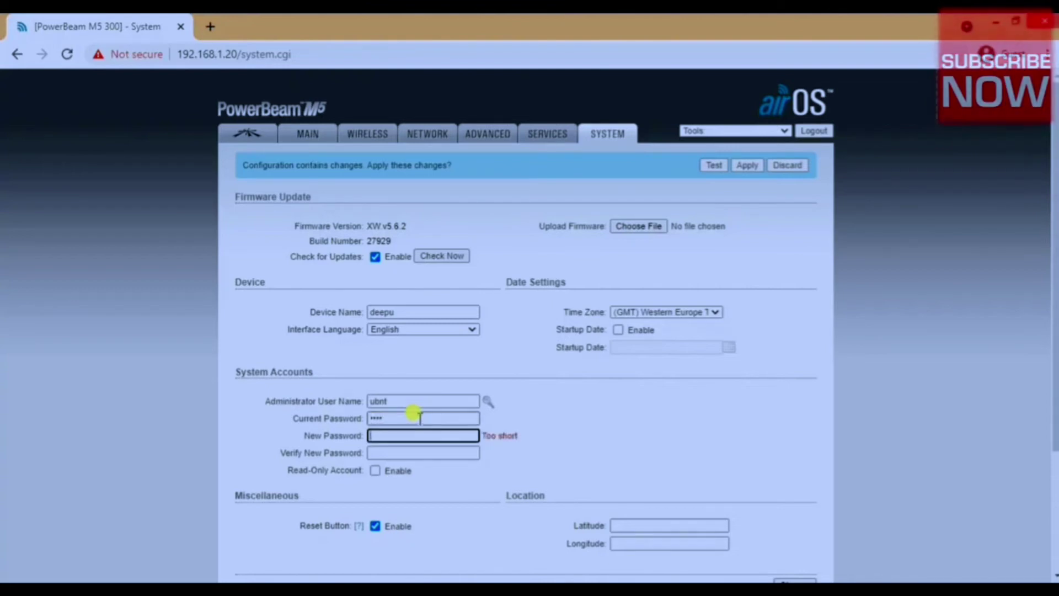
type("****")
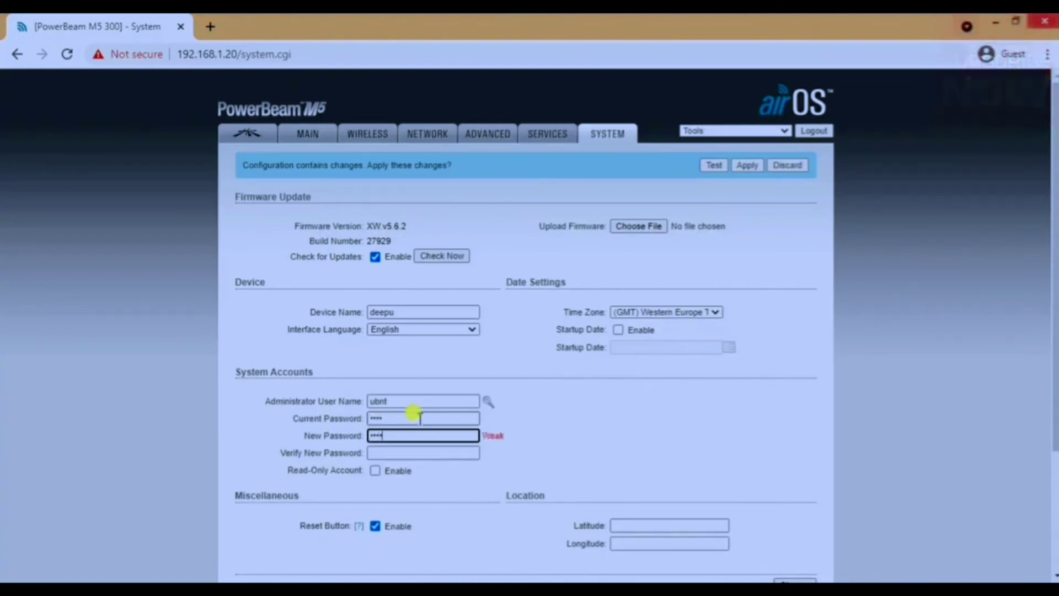
type("*")
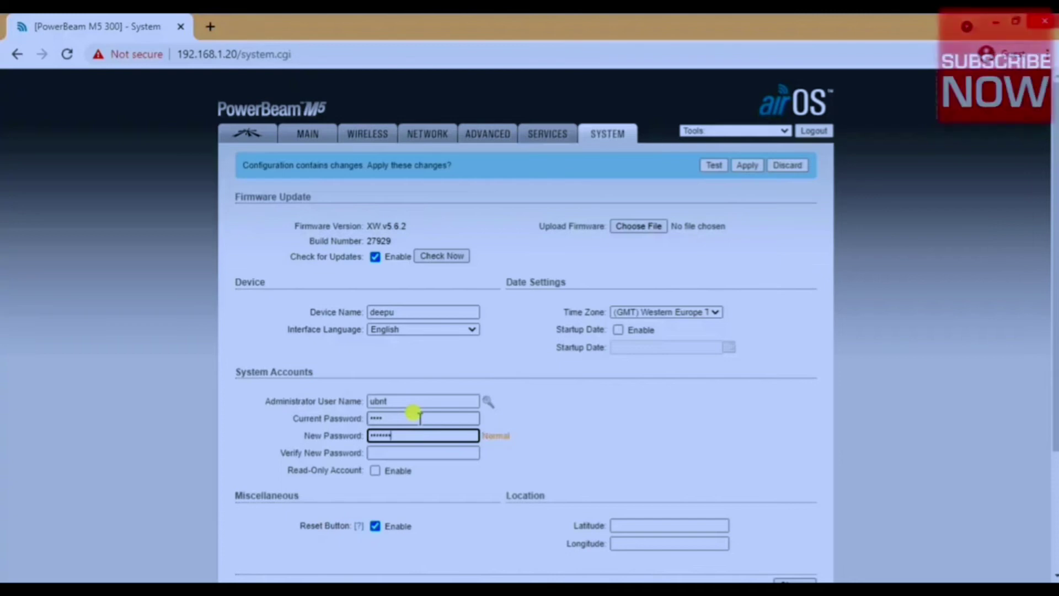
key("Tab")
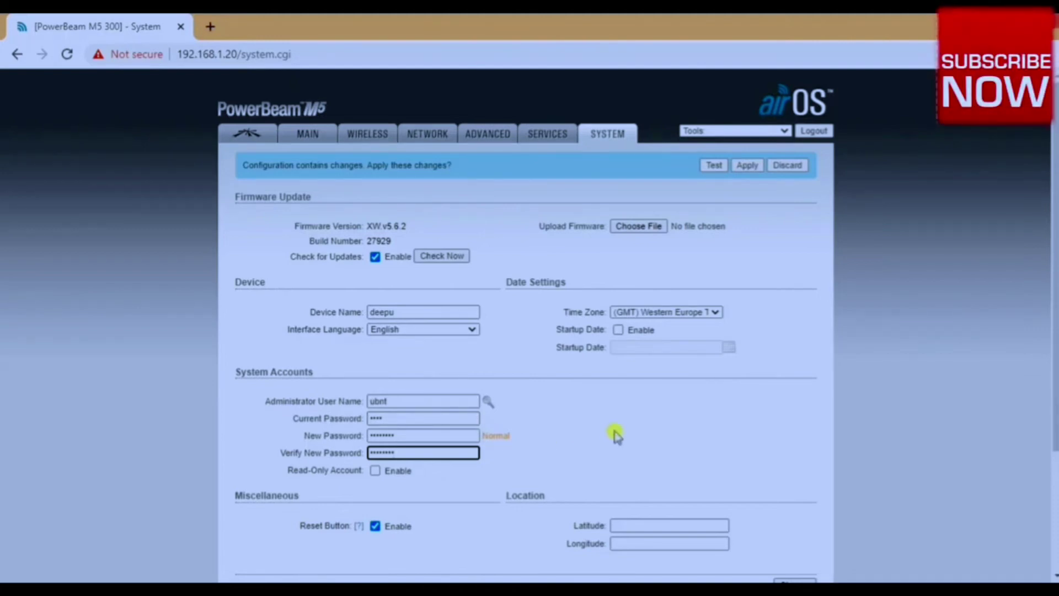
scroll(616, 436, "down", 1)
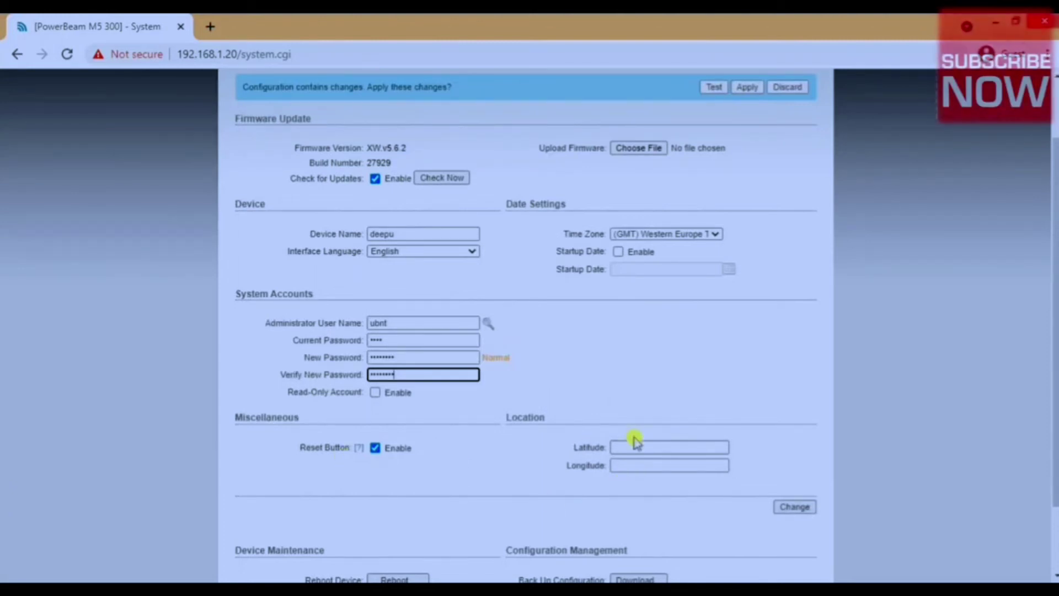
left_click(793, 508)
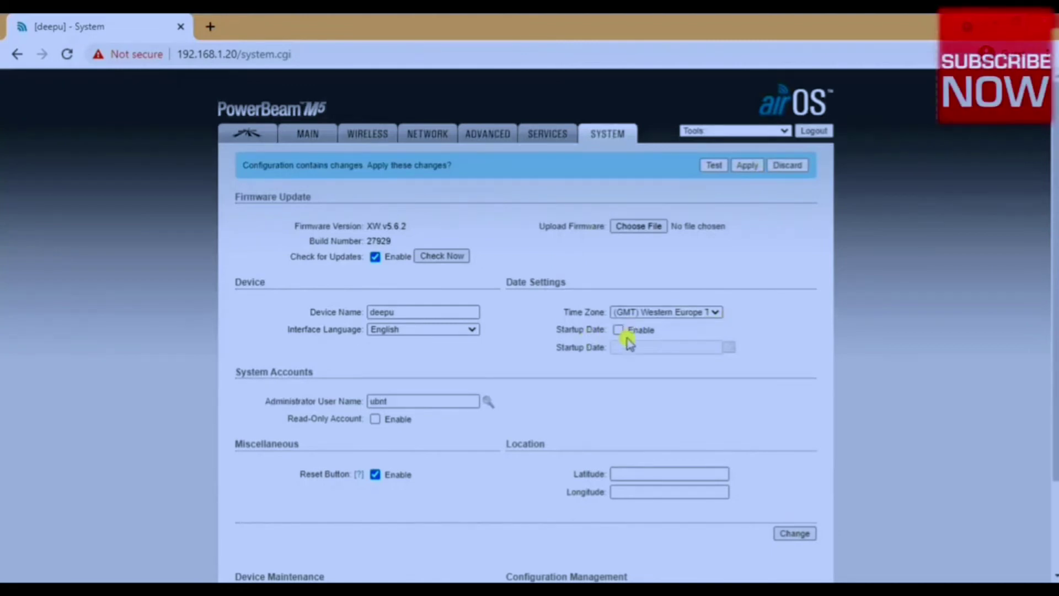
left_click(742, 169)
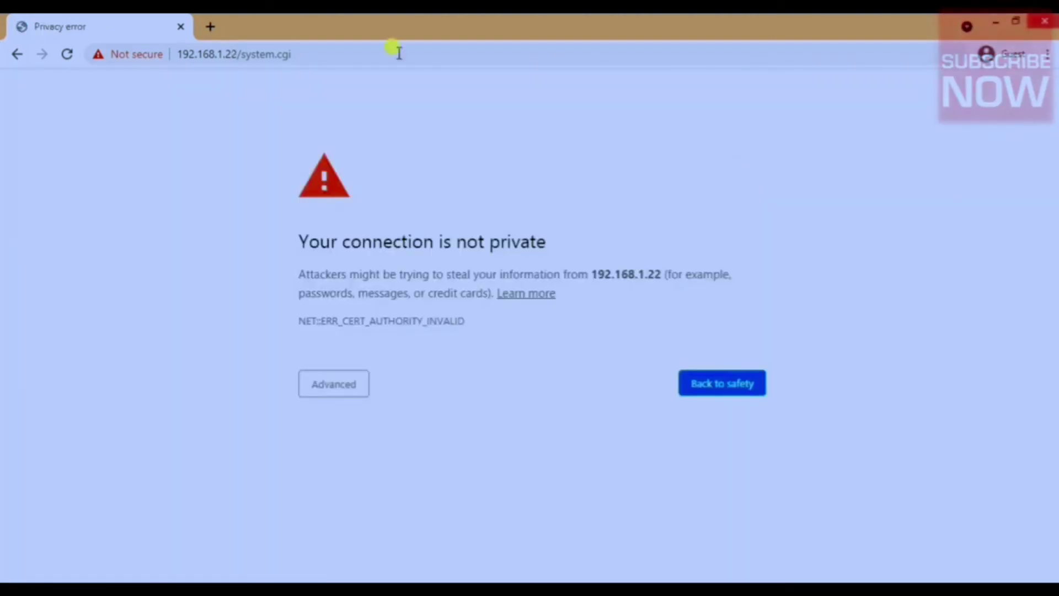
- Proceed past the certificate warning for 192.168.1.22 and log in as ubnt with the new administrator password
left_click(263, 55)
left_click(258, 56)
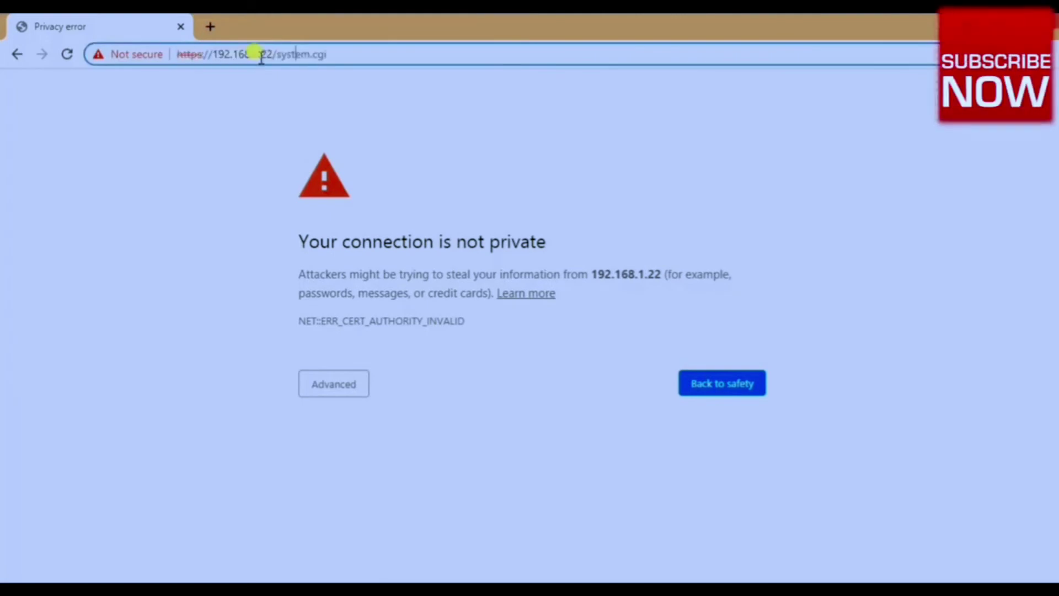
left_click(365, 384)
left_click(371, 503)
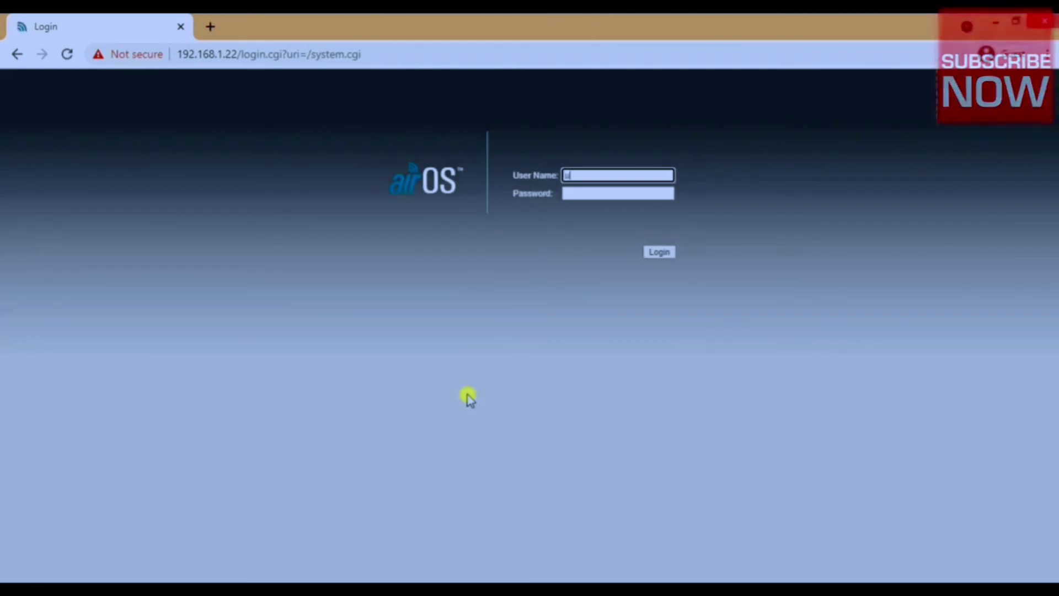
key("Tab")
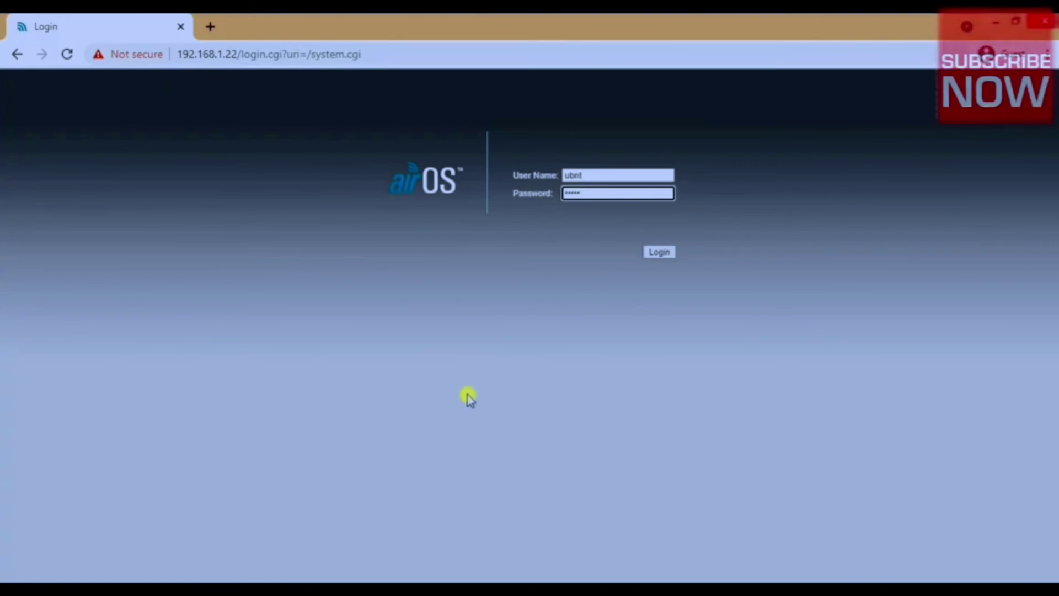
key("Return")
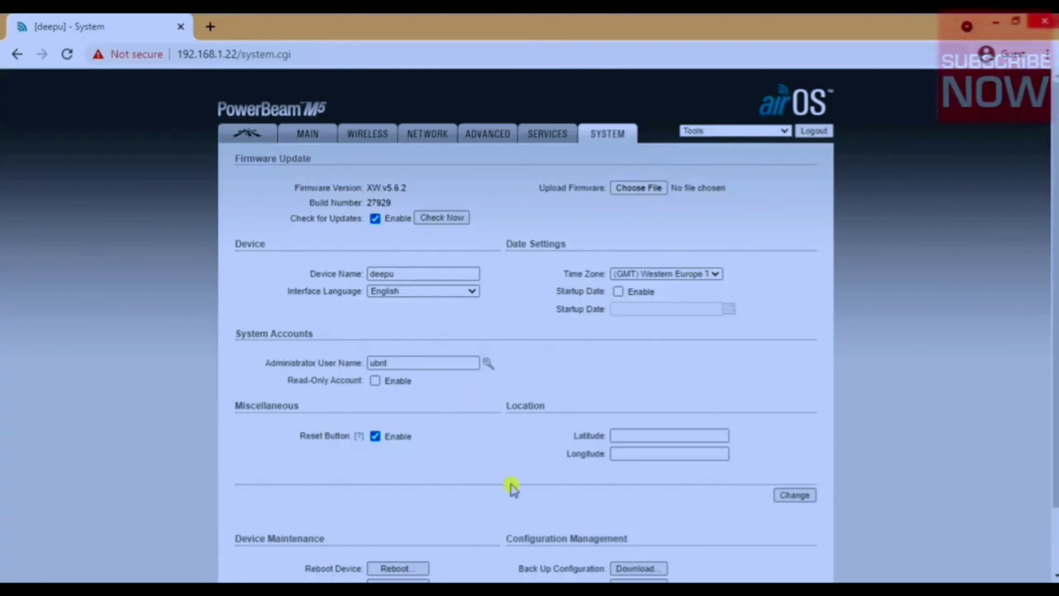
- Review the device status overview, checking the SSID, device name, channel frequency, channel width and TX power
left_click(289, 134)
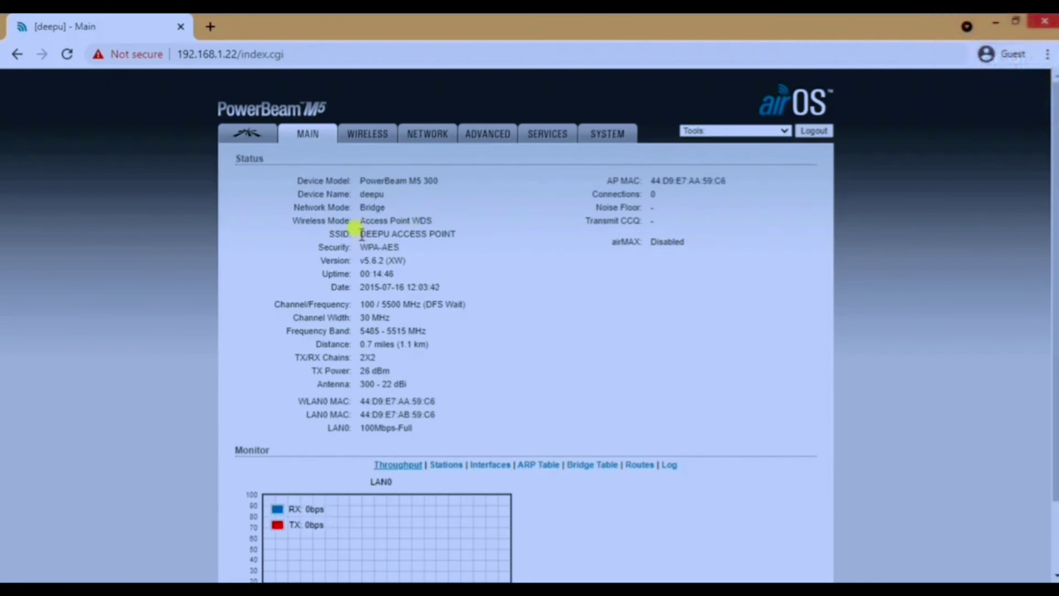
left_click_drag(361, 234, 455, 234)
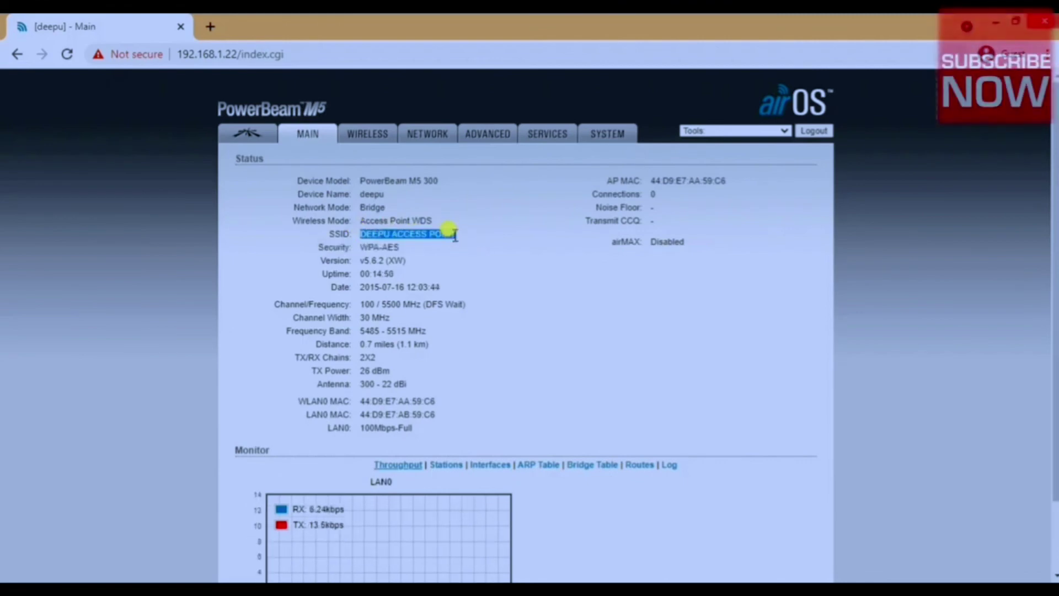
double_click(365, 194)
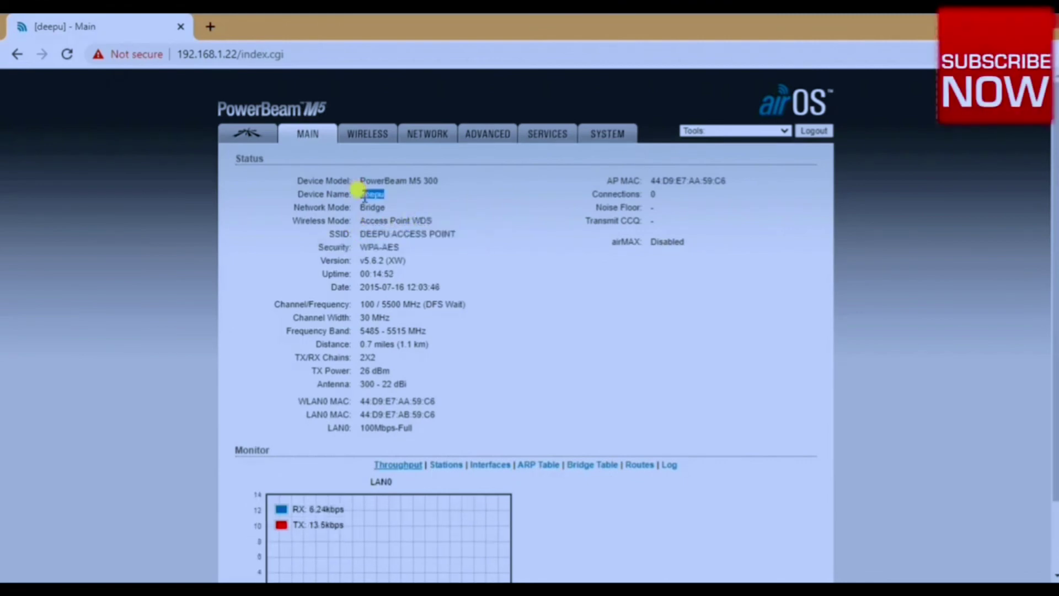
left_click(370, 196)
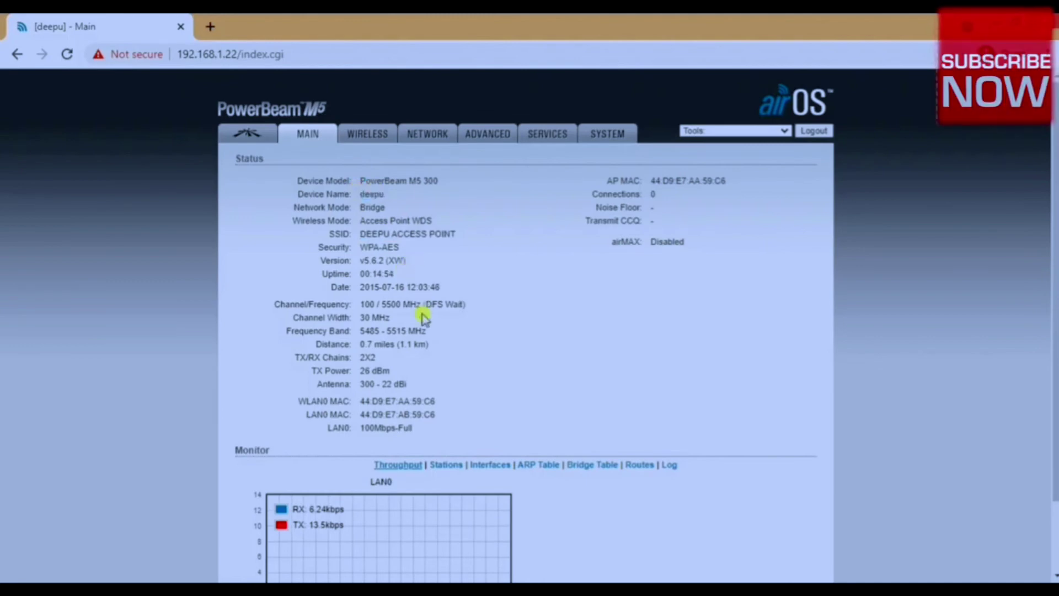
left_click_drag(381, 304, 422, 305)
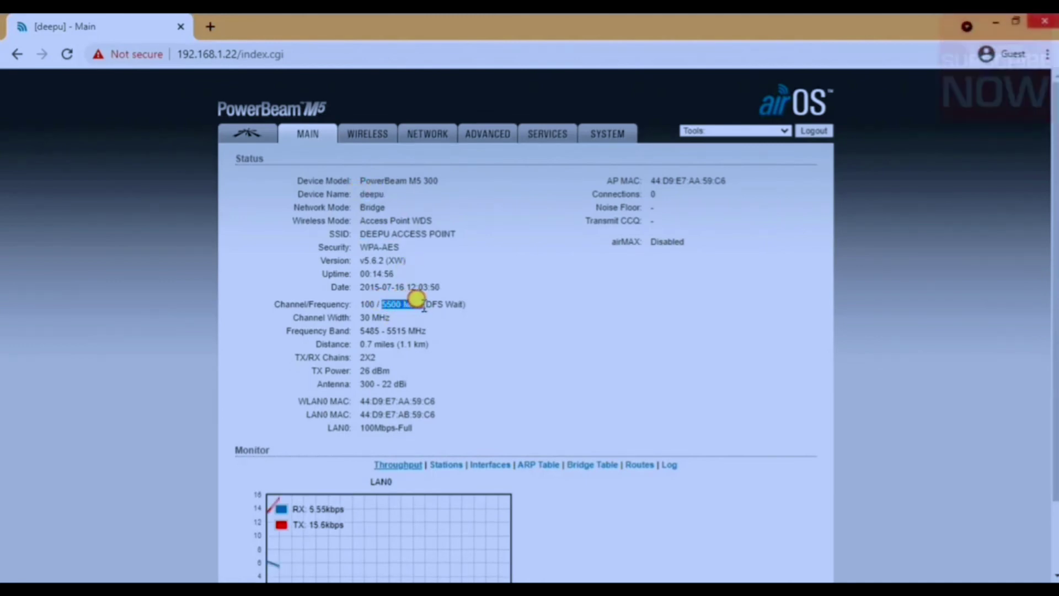
left_click(374, 317)
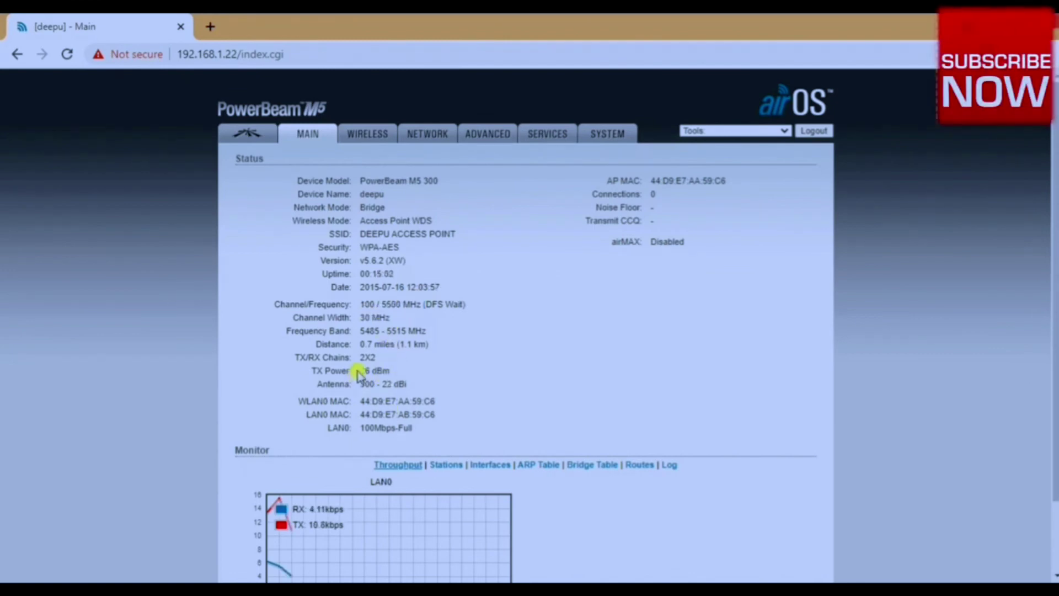
left_click_drag(356, 368, 393, 372)
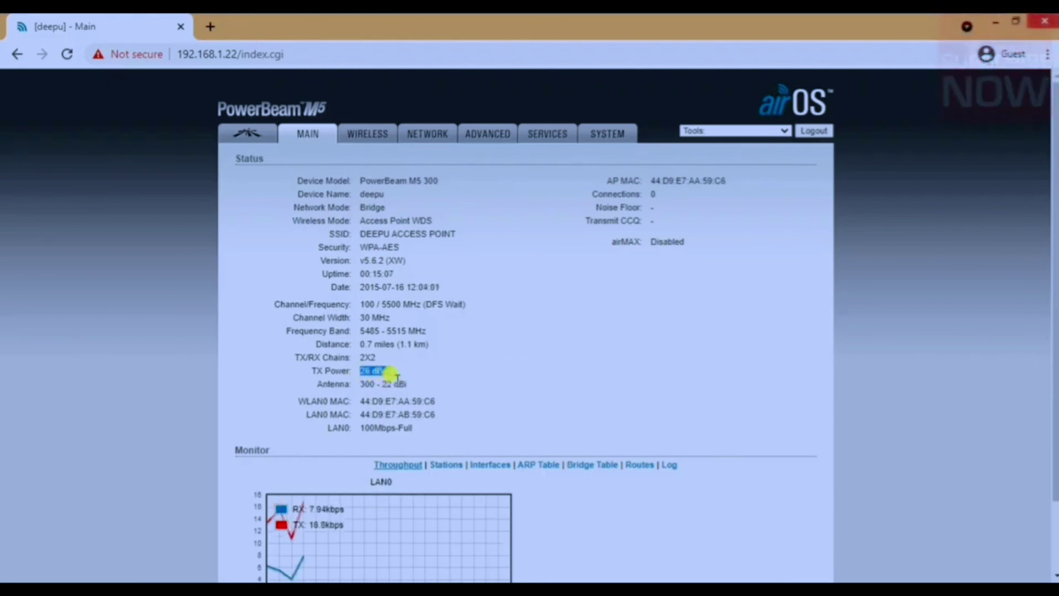
scroll(449, 373, "down", 2)
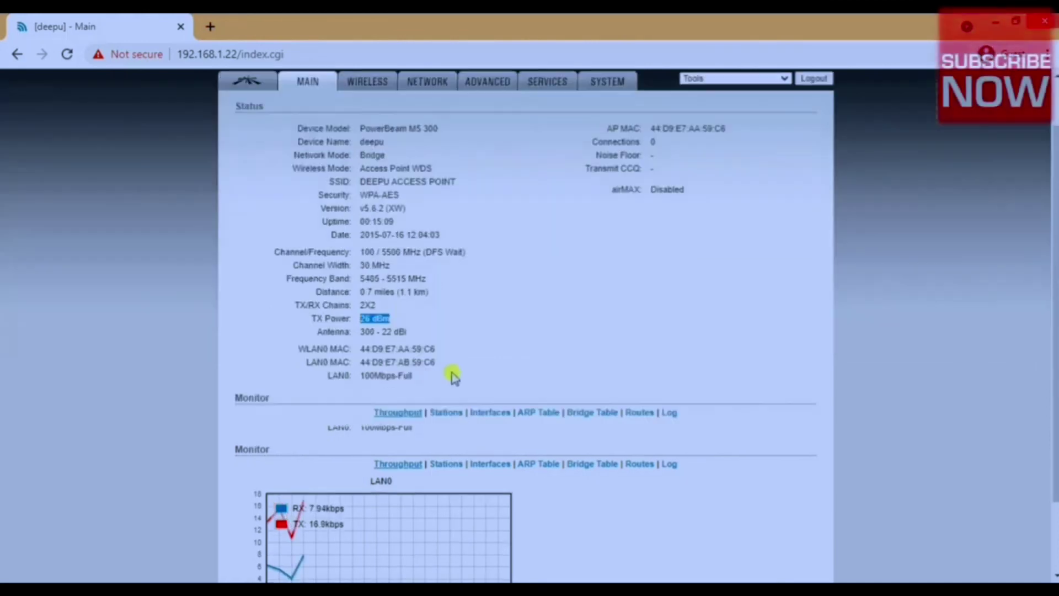
scroll(450, 375, "up", 2)
left_click(463, 353)
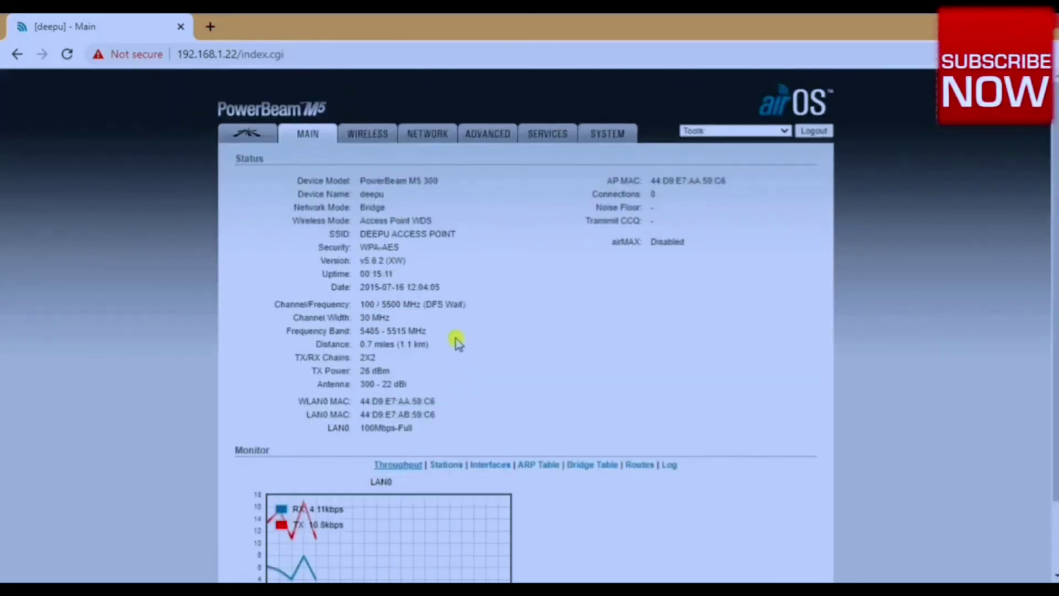